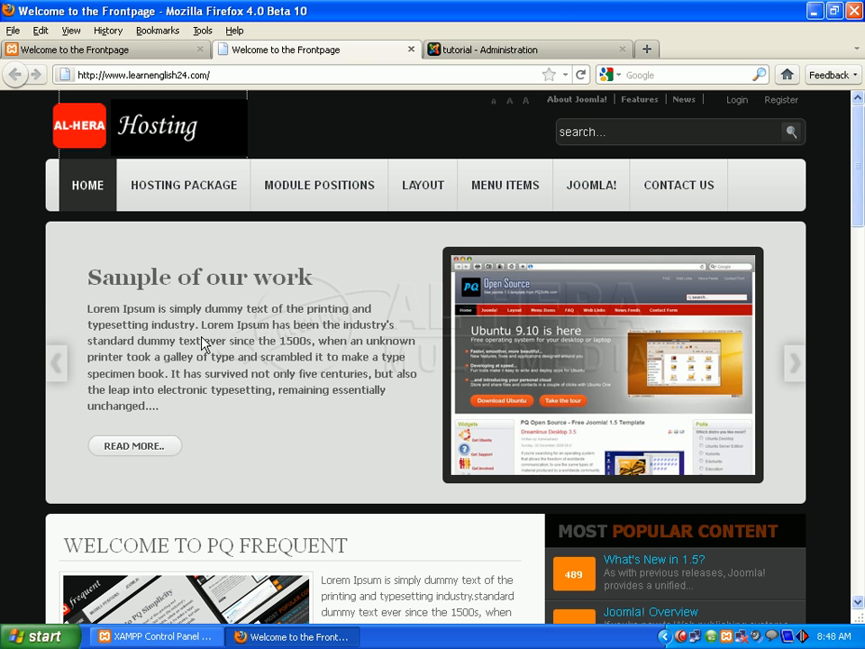
# - Open the Package Silver page of the Hosting Package section on the localhost site and examine its layout
pyautogui.click(70, 53)
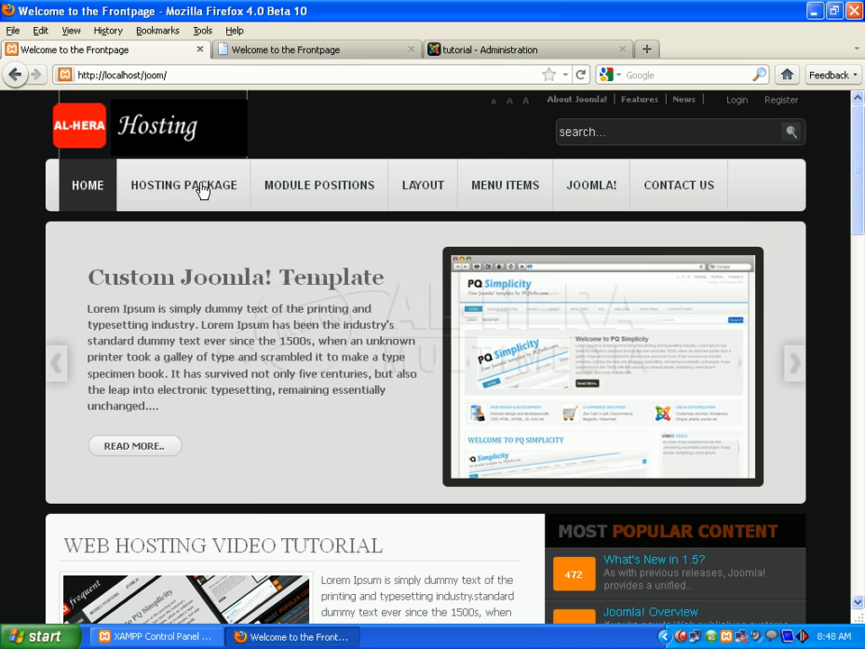
pyautogui.moveTo(203, 189)
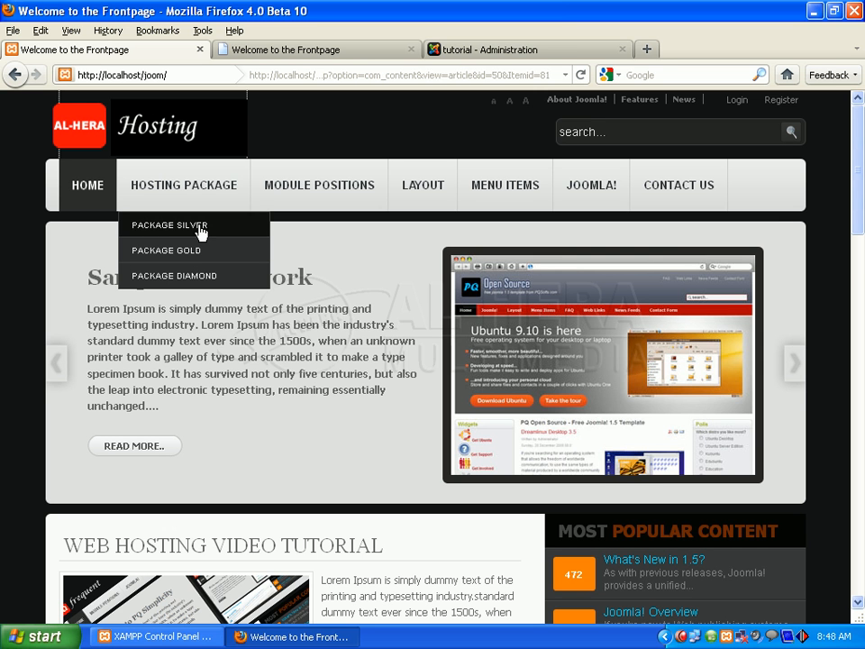
pyautogui.click(199, 229)
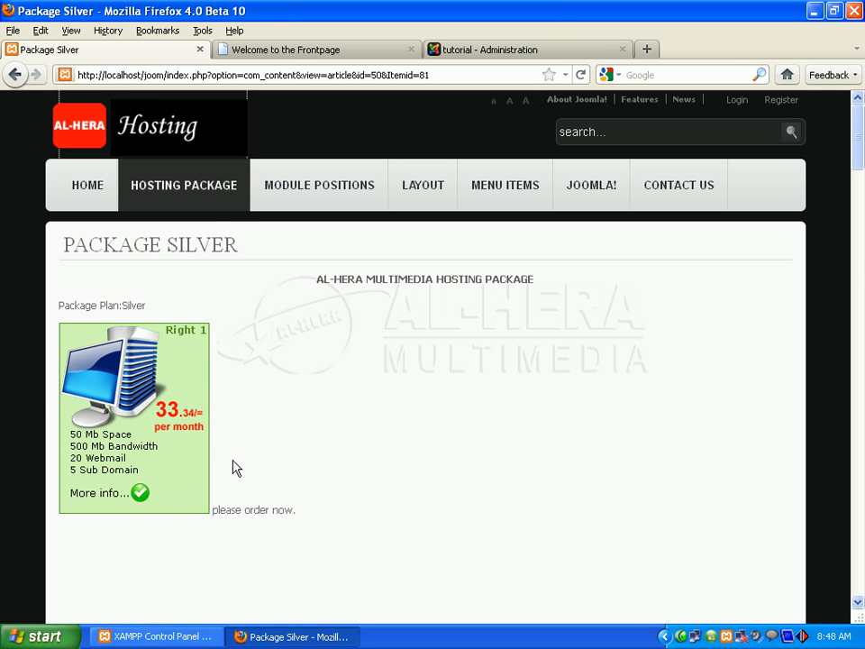
pyautogui.moveTo(857, 131)
pyautogui.mouseDown()
pyautogui.moveTo(861, 149)
pyautogui.moveTo(861, 131)
pyautogui.mouseUp()
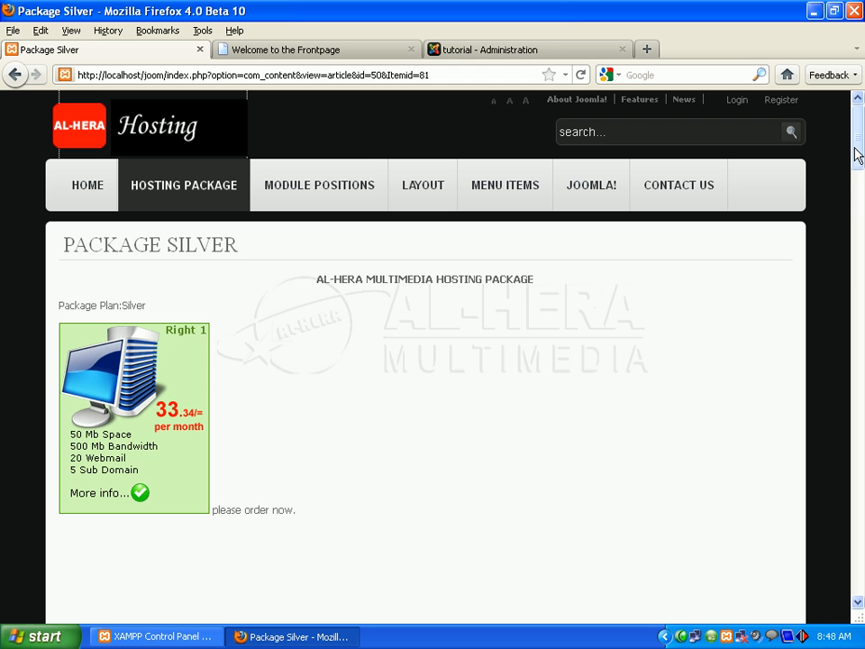
pyautogui.scroll(-8, 857, 131)
pyautogui.scroll(8, 858, 98)
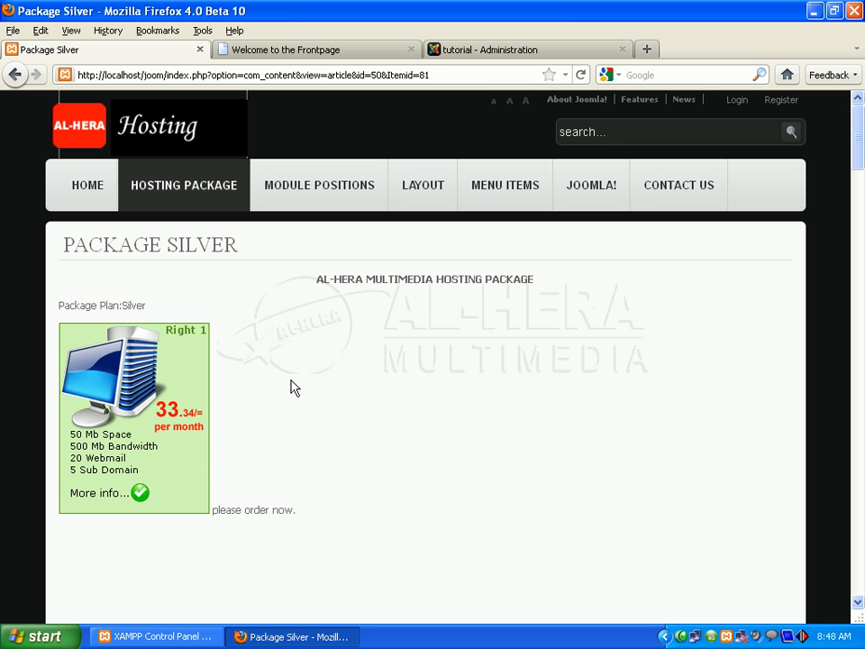
# - Start a new article in the Joomla administration of the tutorial site
pyautogui.click(282, 51)
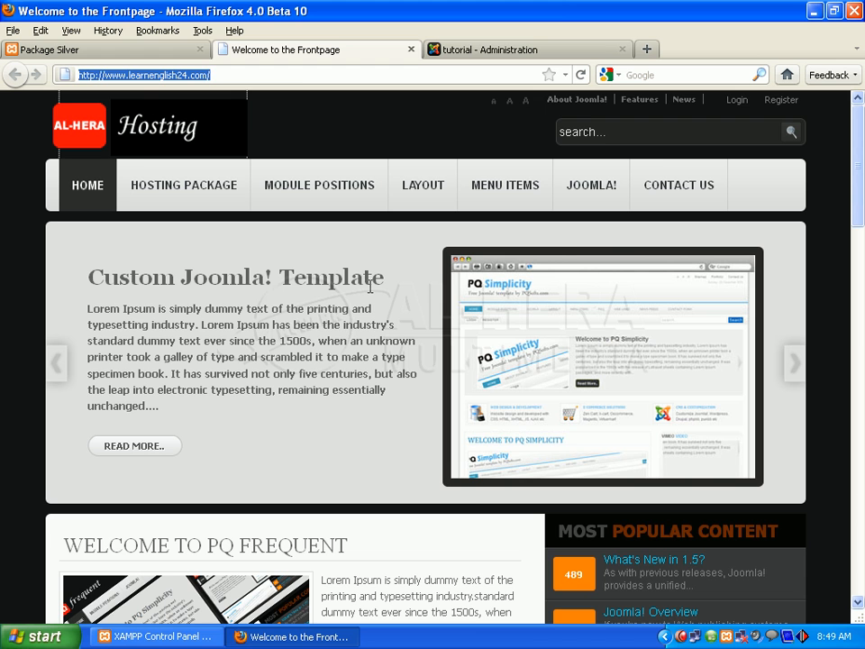
pyautogui.click(497, 51)
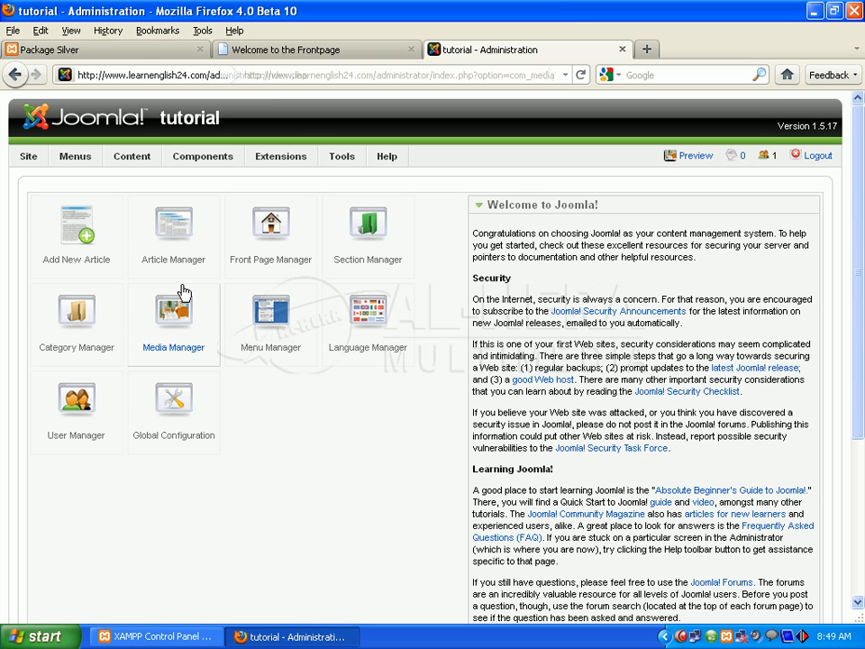
pyautogui.click(82, 238)
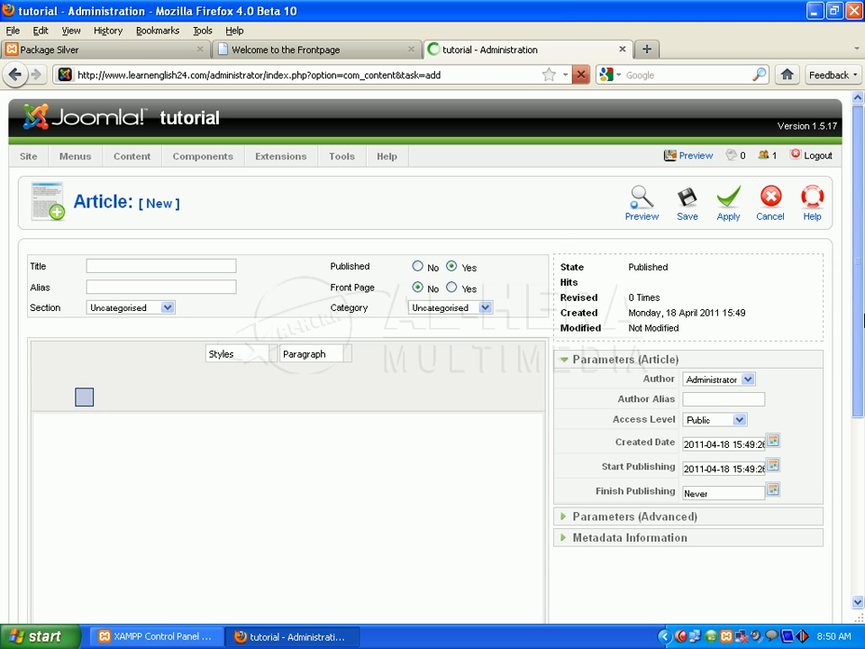
pyautogui.scroll(-6, 863, 320)
pyautogui.click(861, 108)
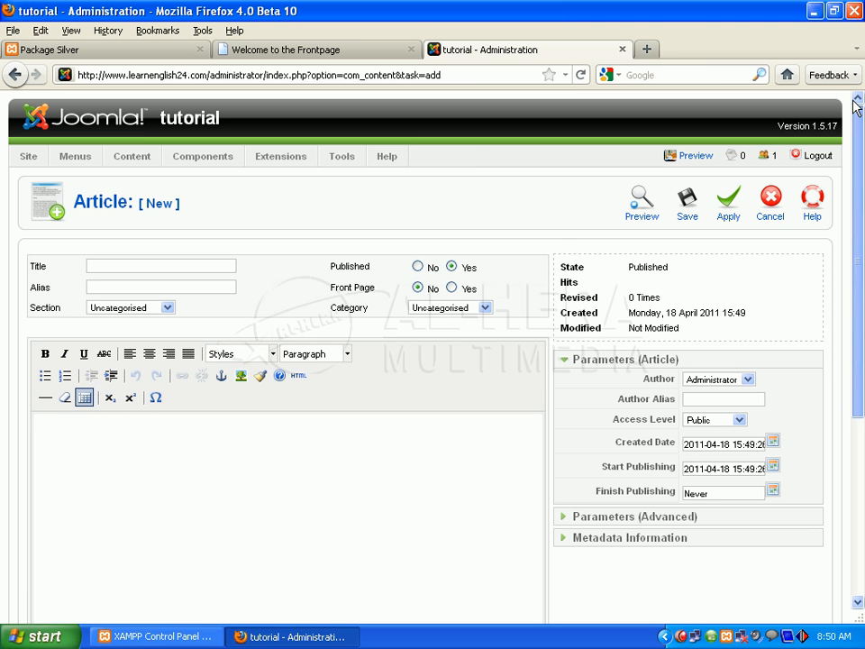
pyautogui.scroll(-5, 856, 106)
pyautogui.scroll(5, 861, 185)
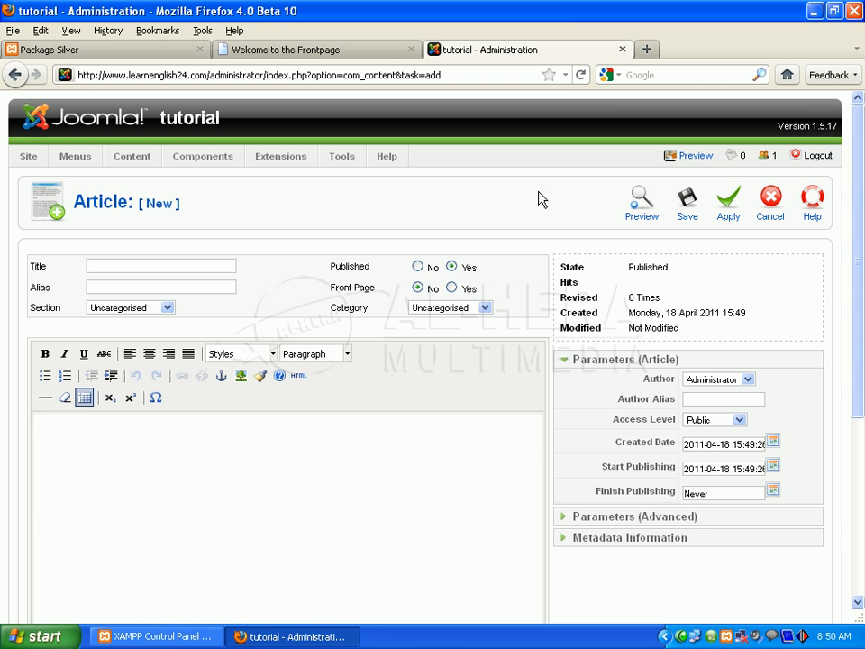
# - Open submenu.txt from the desktop and copy its title "Package Silver" into the new article's Title
pyautogui.click(813, 11)
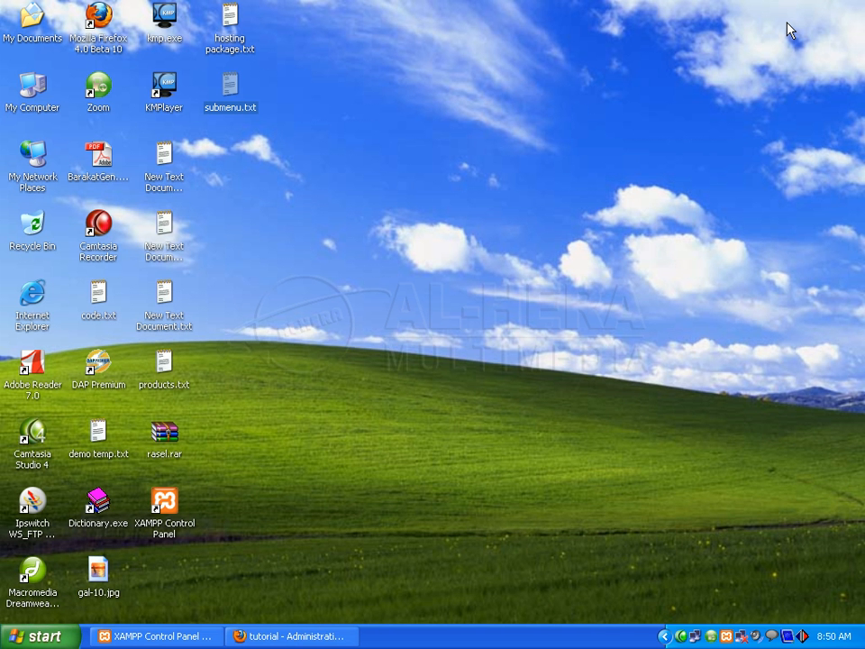
pyautogui.doubleClick(231, 87)
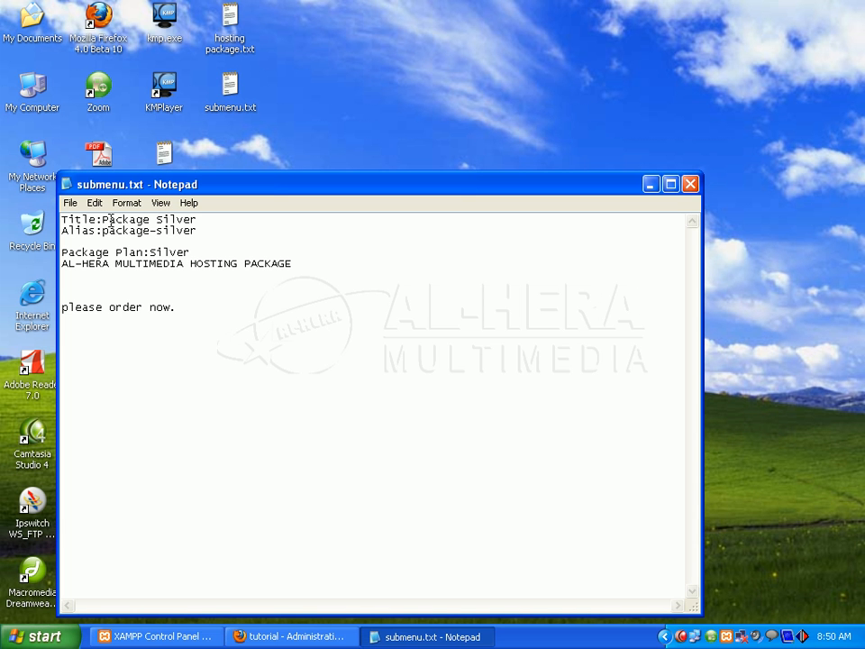
pyautogui.moveTo(102, 219); pyautogui.dragTo(183, 219)
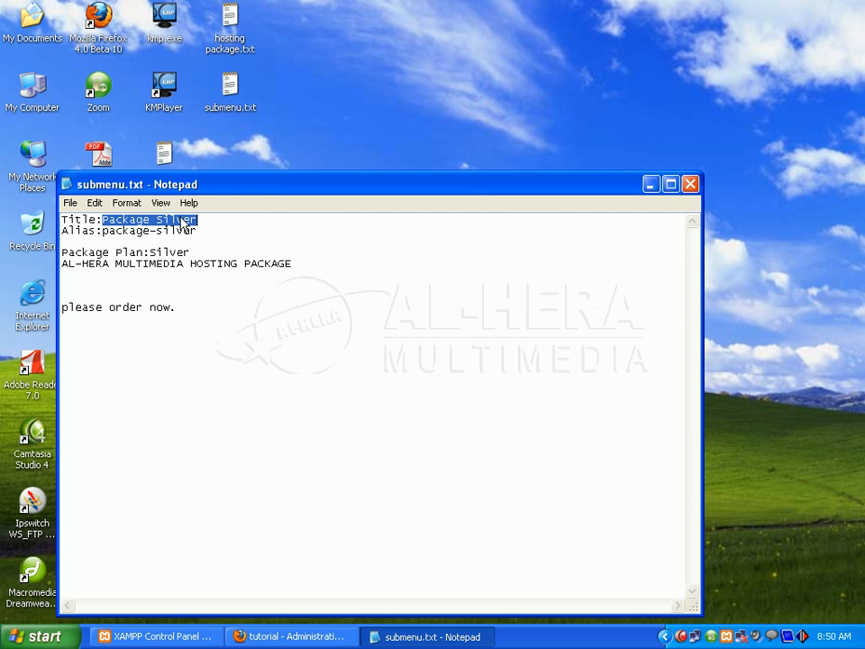
pyautogui.rightClick(183, 219)
pyautogui.click(228, 259)
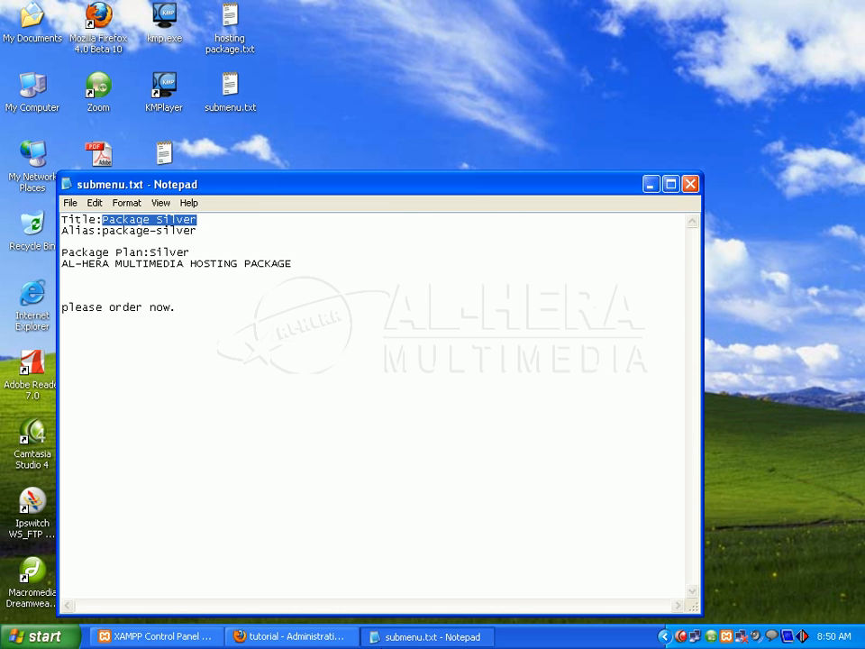
pyautogui.hotkey('alt', 'Tab')
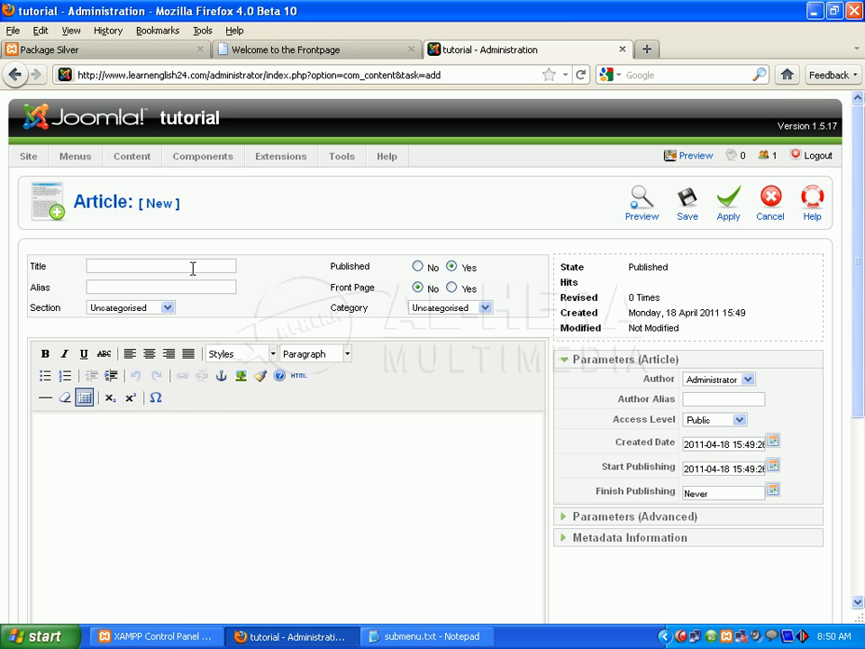
pyautogui.click(100, 266)
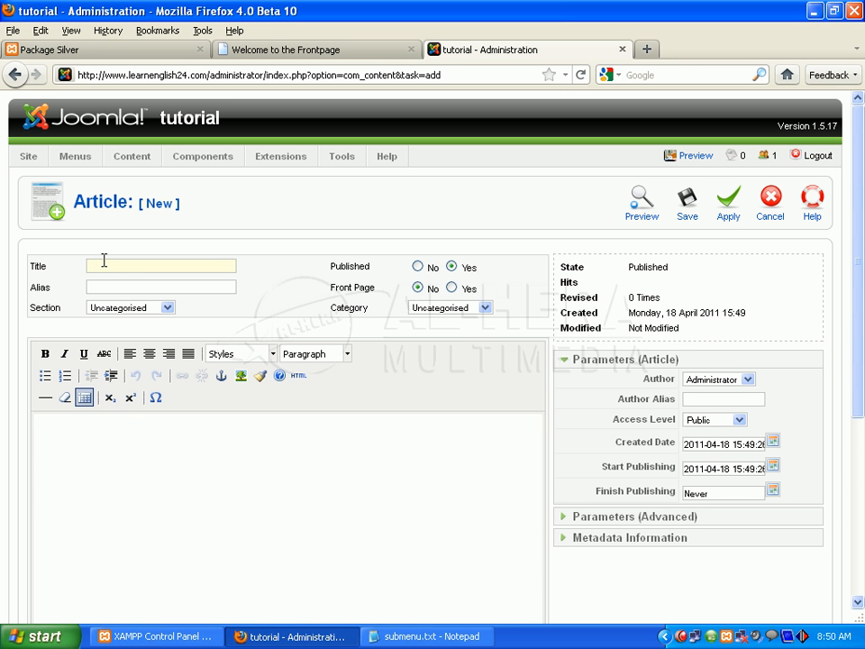
pyautogui.hotkey('ctrl', 'v')
# - Copy the alias "package-silver" from submenu.txt into the article's Alias
pyautogui.click(396, 636)
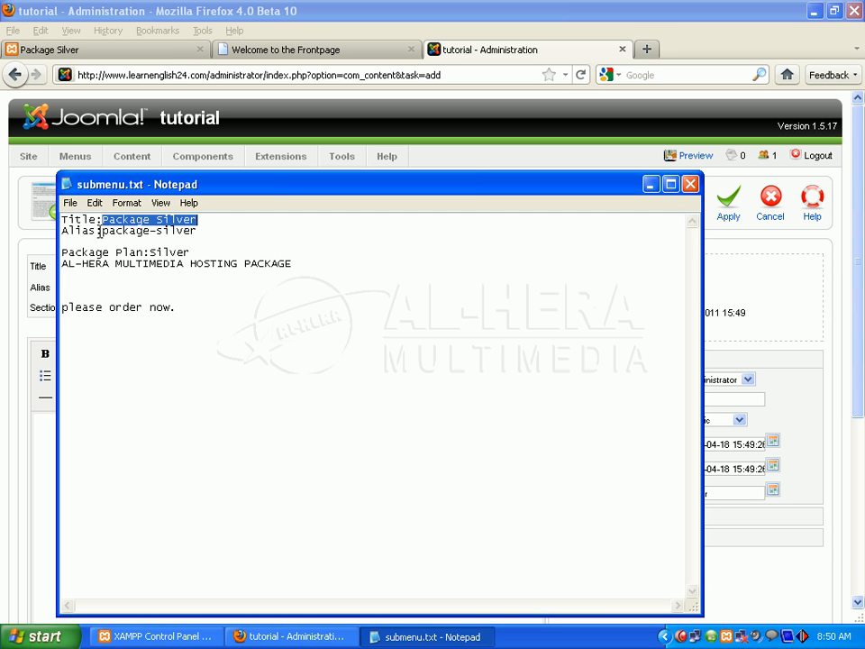
pyautogui.moveTo(103, 231); pyautogui.dragTo(177, 238)
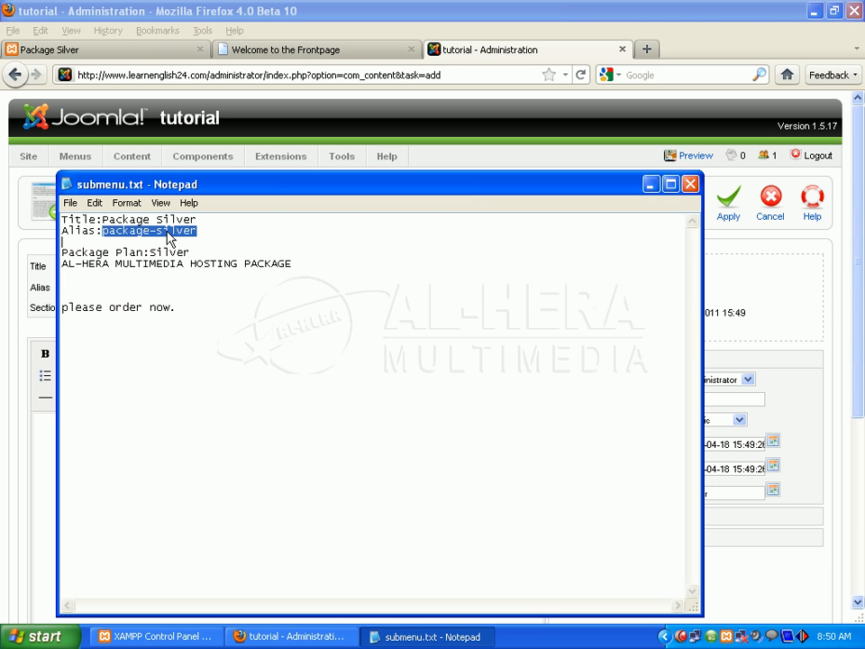
pyautogui.rightClick(168, 233)
pyautogui.click(193, 276)
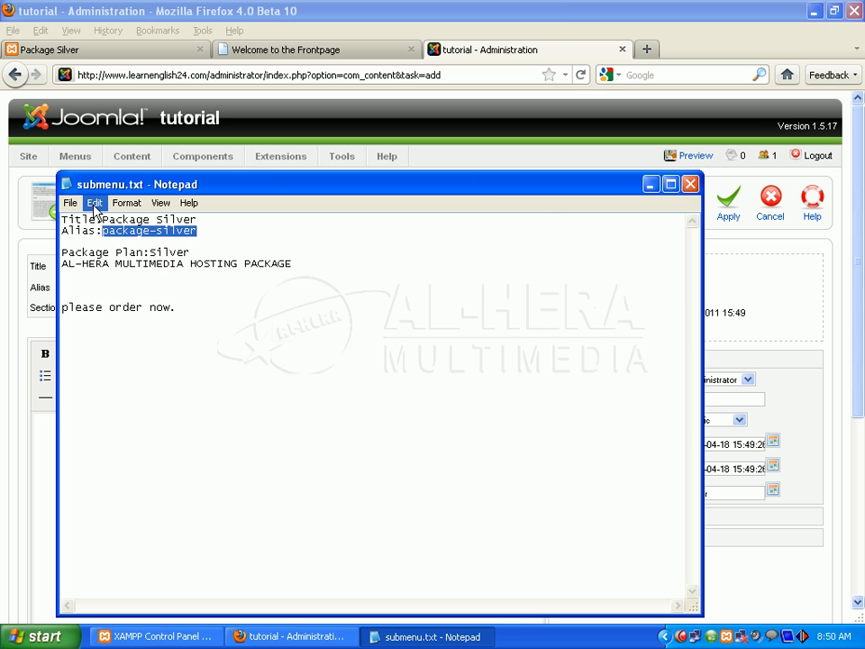
pyautogui.hotkey('alt', 'Tab')
pyautogui.click(102, 289)
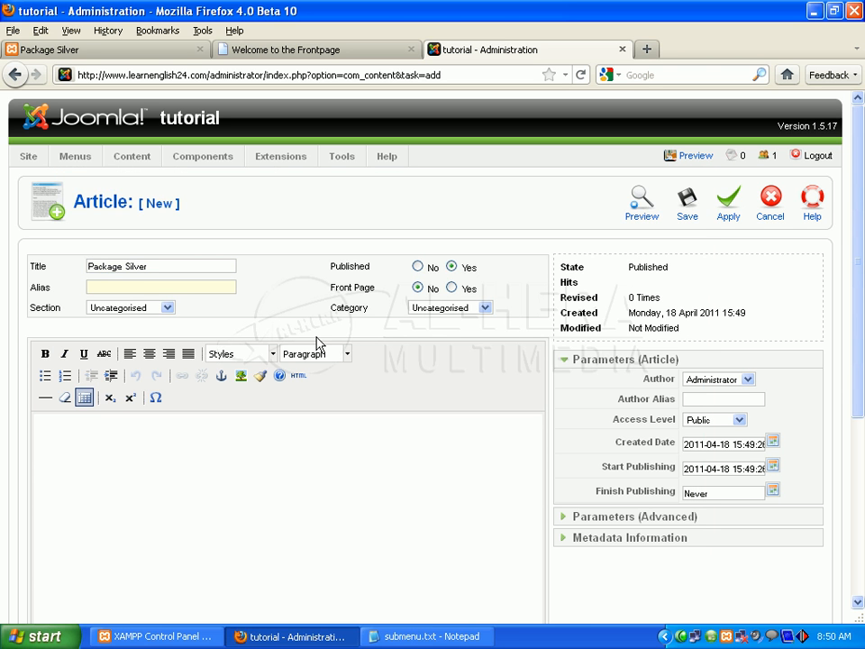
pyautogui.hotkey('ctrl', 'v')
# - Check the localhost Package Silver page, and copy the line "AL-HERA MULTIMEDIA HOSTING PACKAGE" from submenu.txt into the article body
pyautogui.click(444, 640)
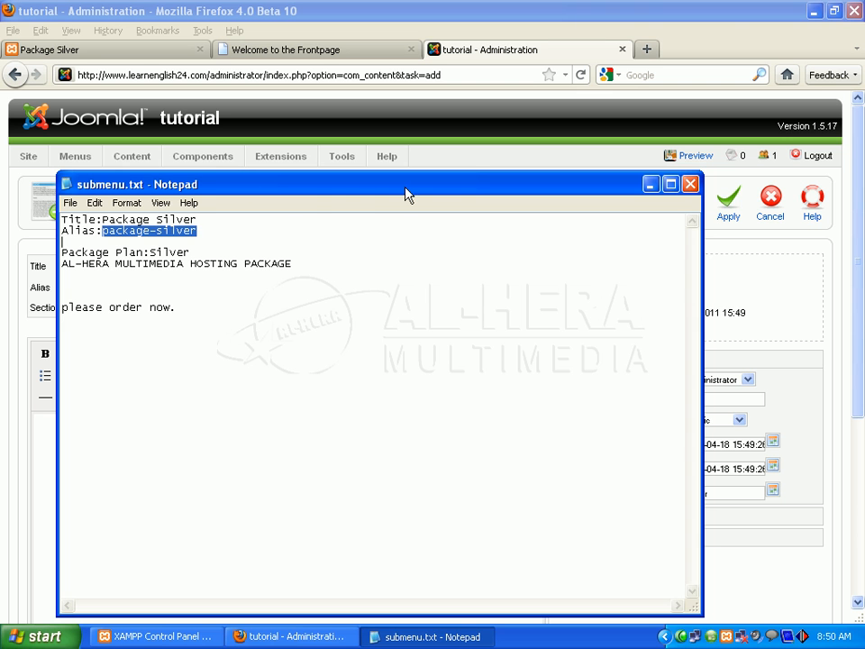
pyautogui.moveTo(406, 194); pyautogui.dragTo(565, 201)
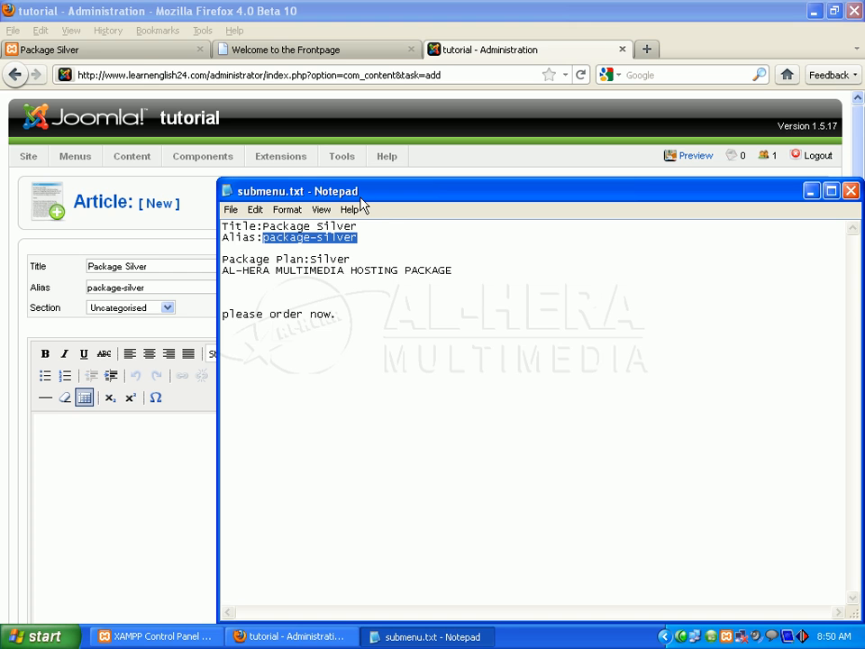
pyautogui.click(129, 52)
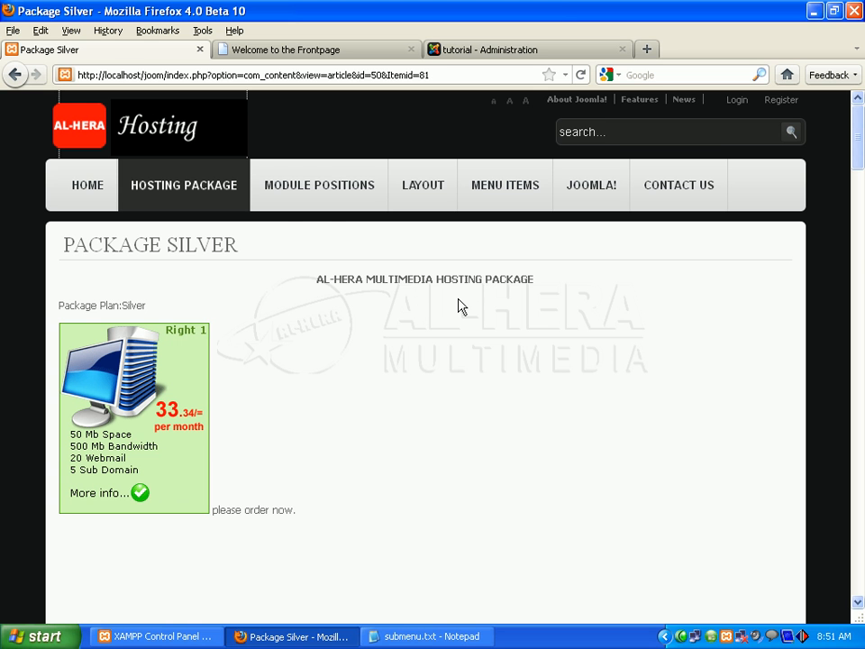
pyautogui.click(423, 636)
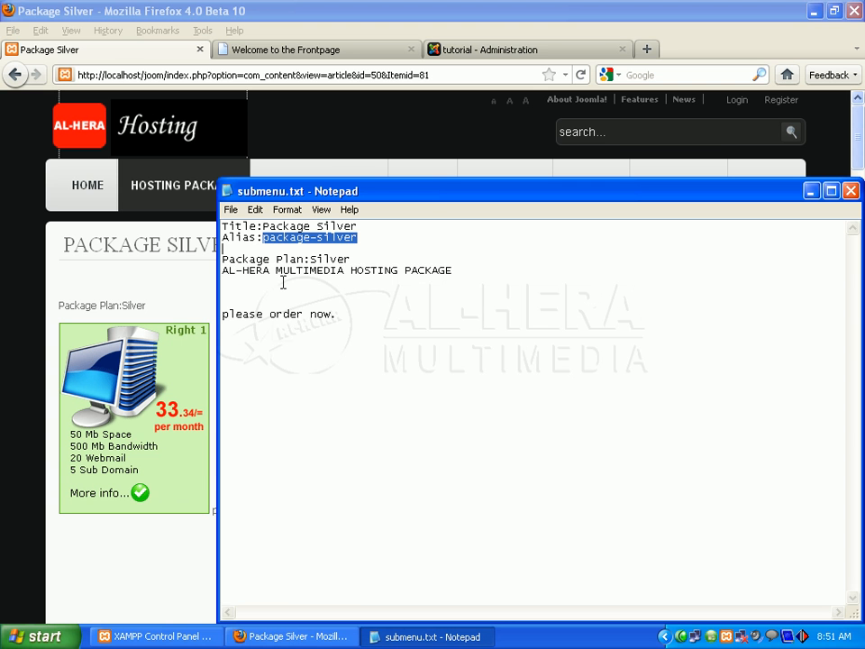
pyautogui.moveTo(222, 270); pyautogui.dragTo(460, 272)
pyautogui.rightClick(445, 271)
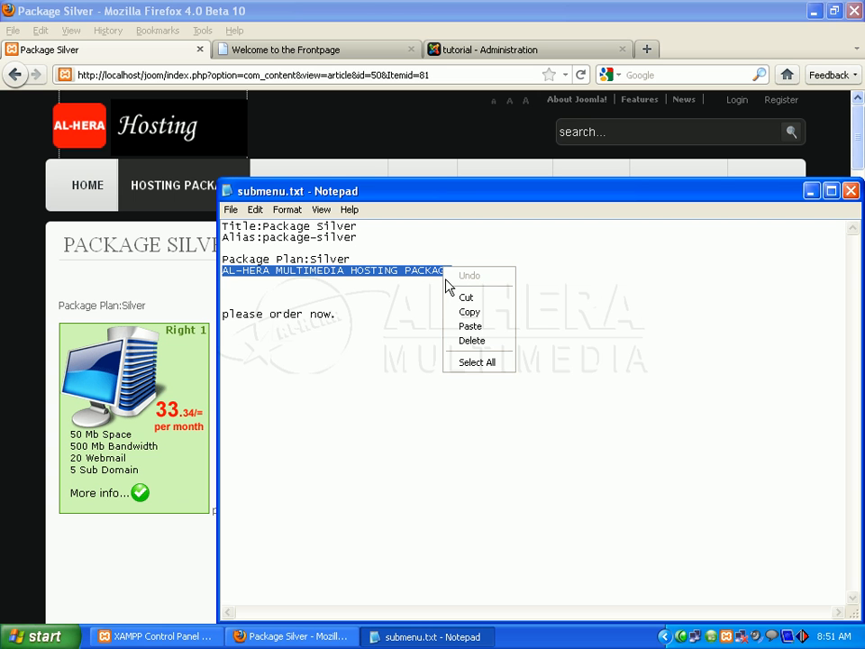
pyautogui.click(469, 312)
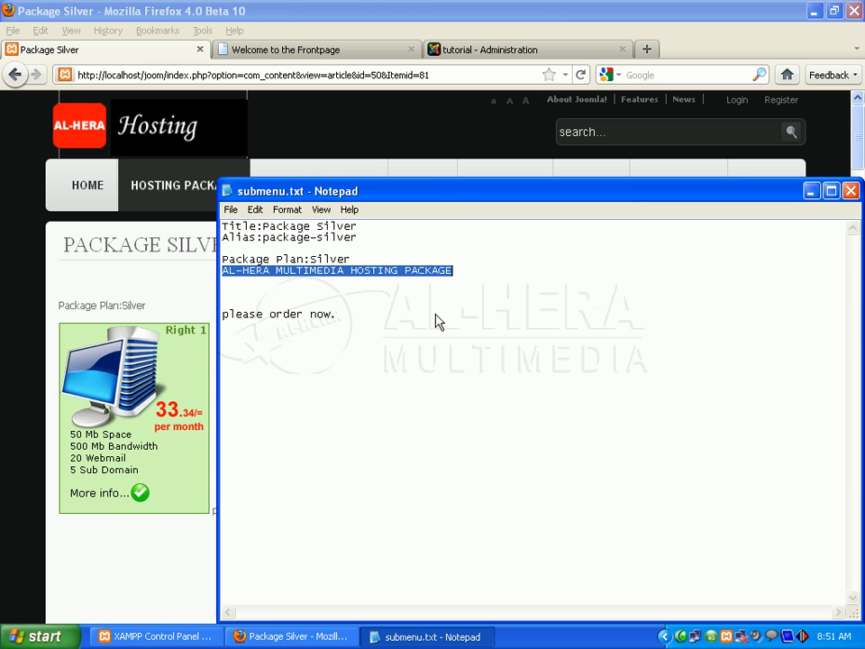
pyautogui.click(277, 52)
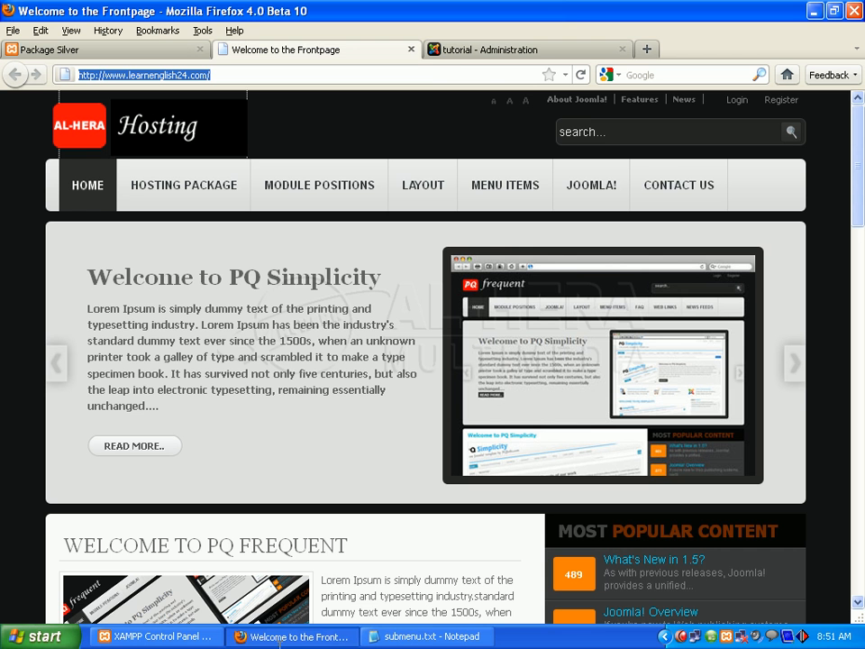
pyautogui.click(542, 53)
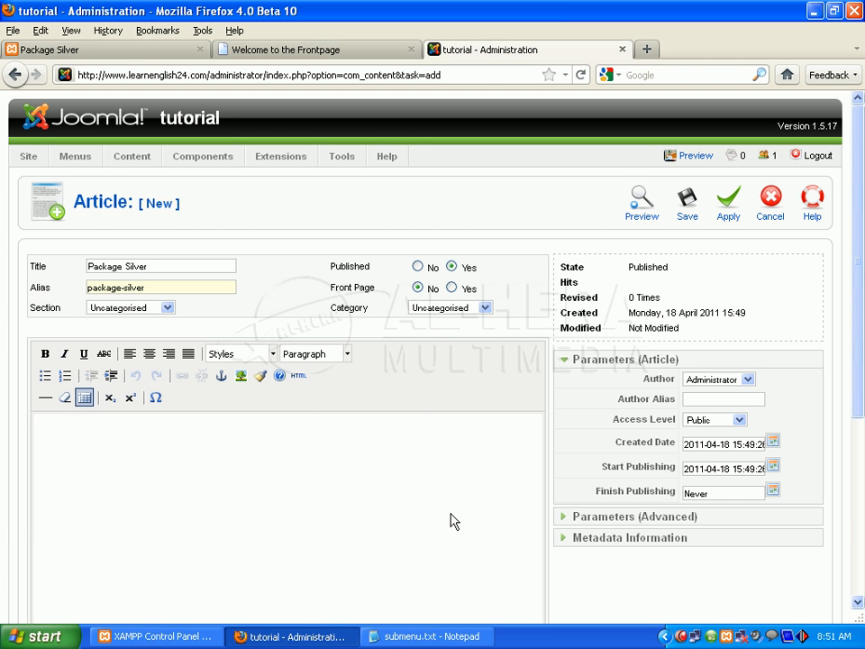
pyautogui.moveTo(853, 243); pyautogui.dragTo(863, 311)
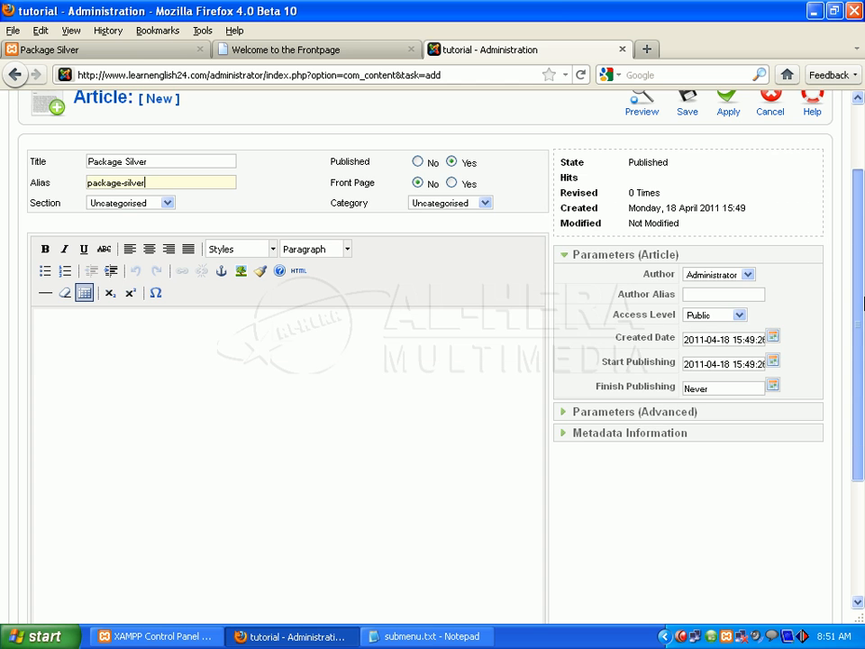
pyautogui.click(179, 332)
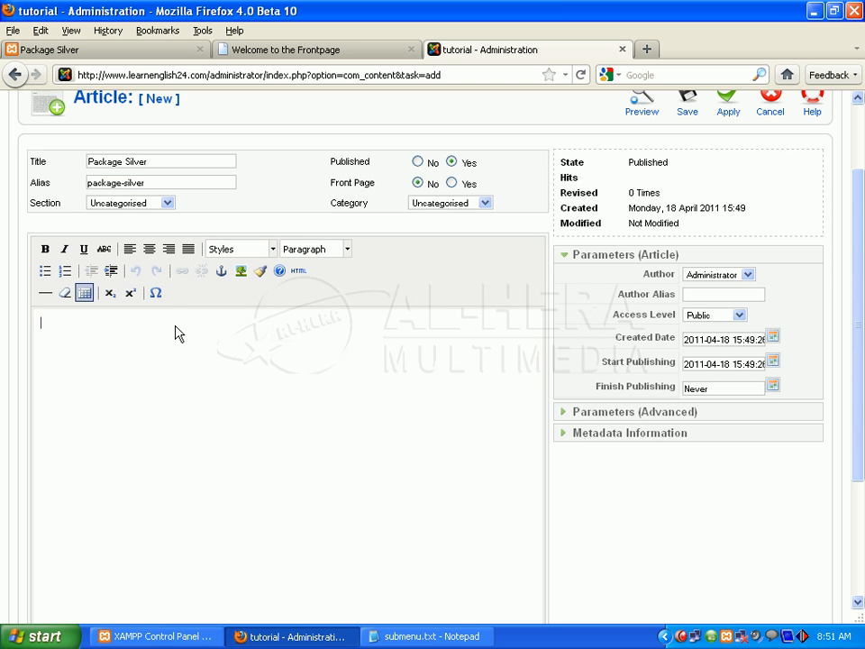
pyautogui.hotkey('ctrl', 'v')
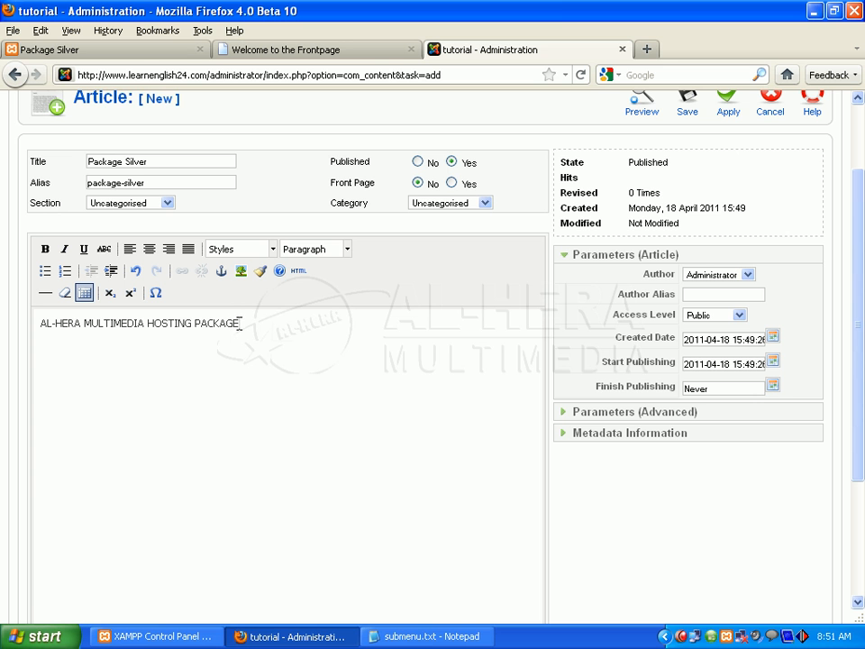
# - Center the line "AL-HERA MULTIMEDIA HOSTING PACKAGE" in the article body
pyautogui.moveTo(237, 331); pyautogui.dragTo(4, 339)
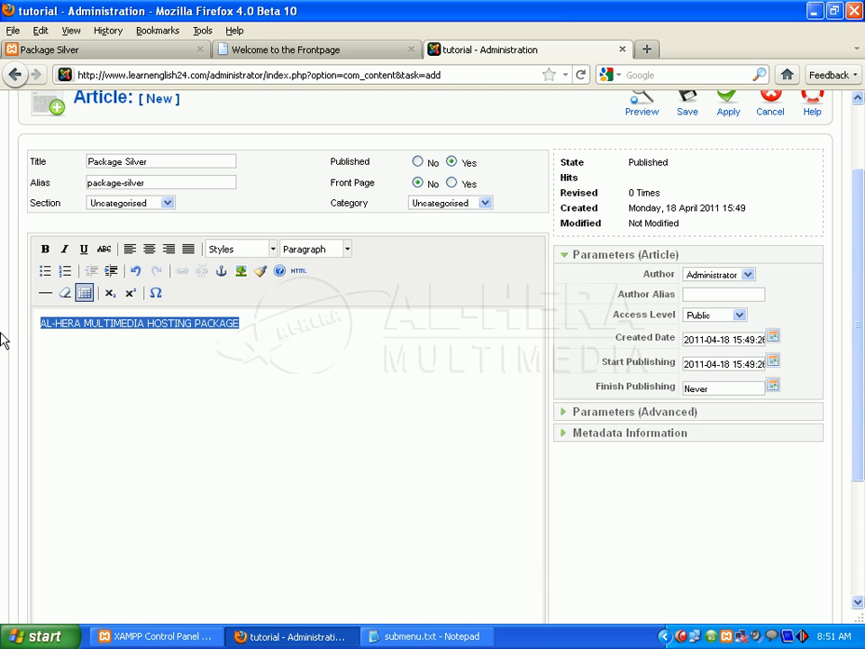
pyautogui.click(151, 253)
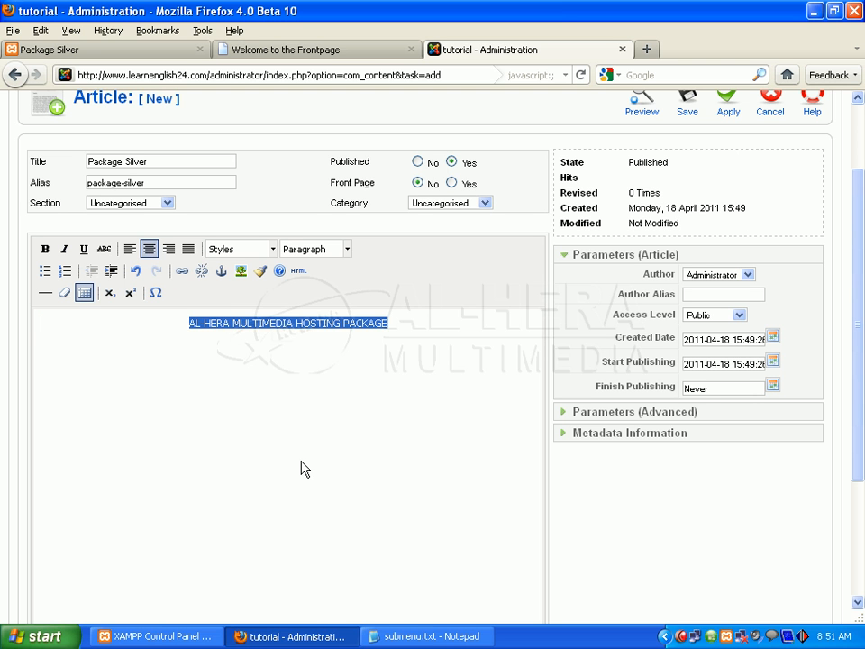
pyautogui.click(299, 409)
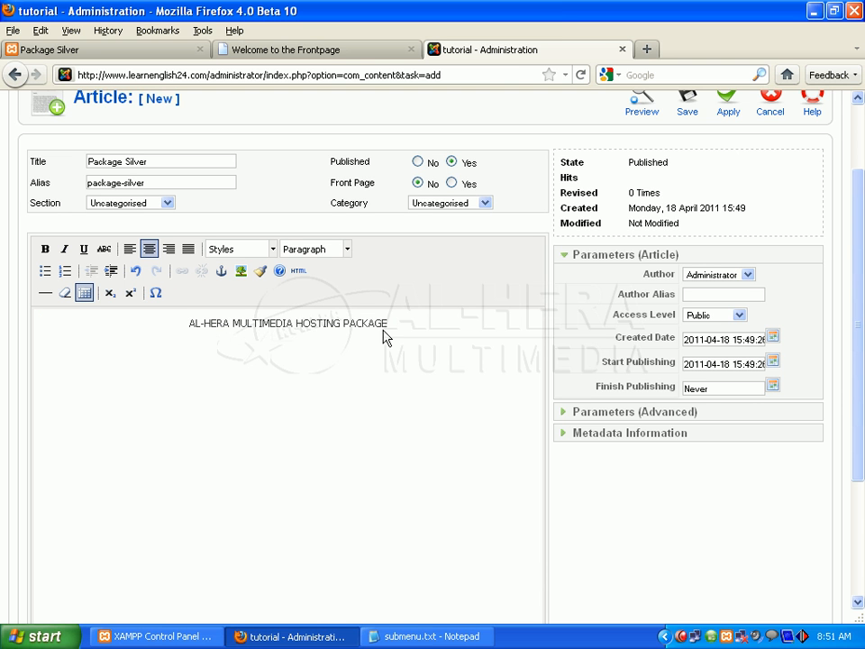
# - Make the centered line "AL-HERA MULTIMEDIA HOSTING PACKAGE" bold in the article body
pyautogui.moveTo(388, 323); pyautogui.dragTo(179, 341)
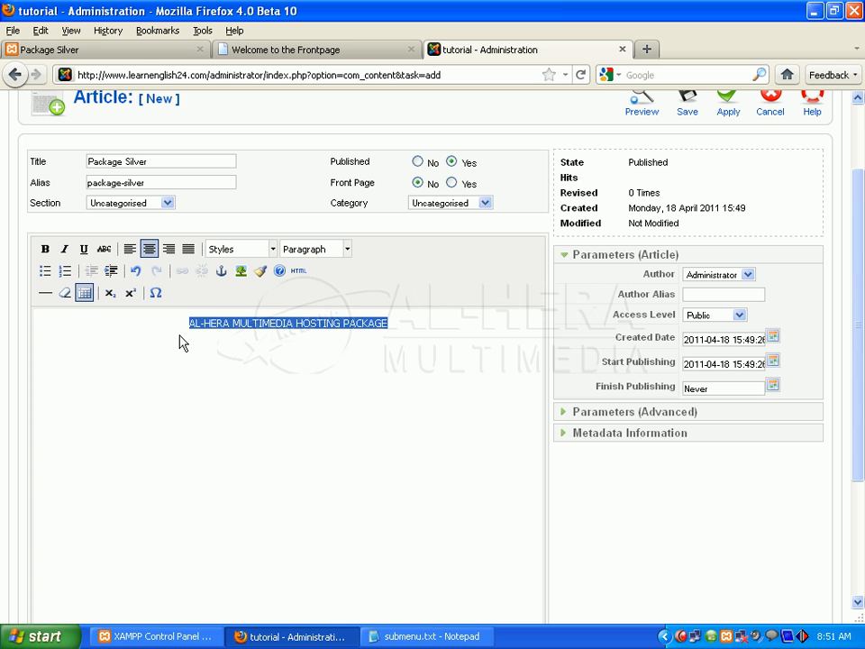
pyautogui.click(44, 251)
pyautogui.click(357, 373)
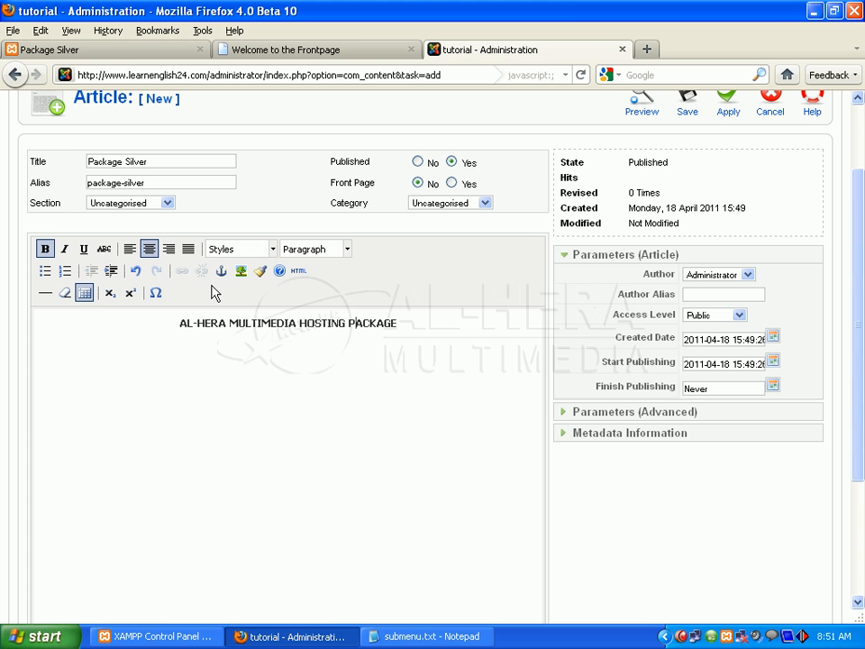
# - Check the localhost Package Silver page, and copy "Package Plan:Silver" from submenu.txt into a left-aligned new line below the bold heading
pyautogui.click(54, 50)
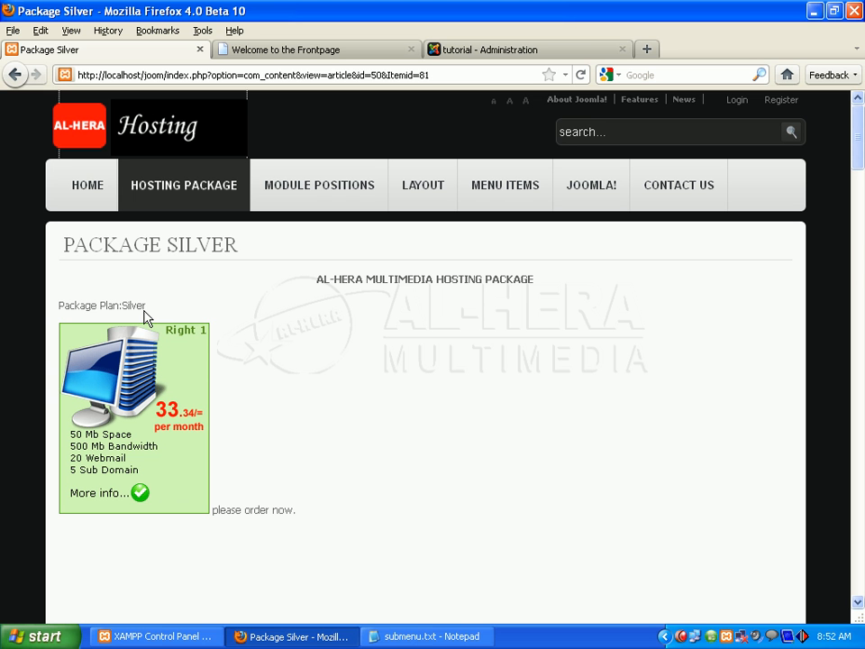
pyautogui.click(428, 644)
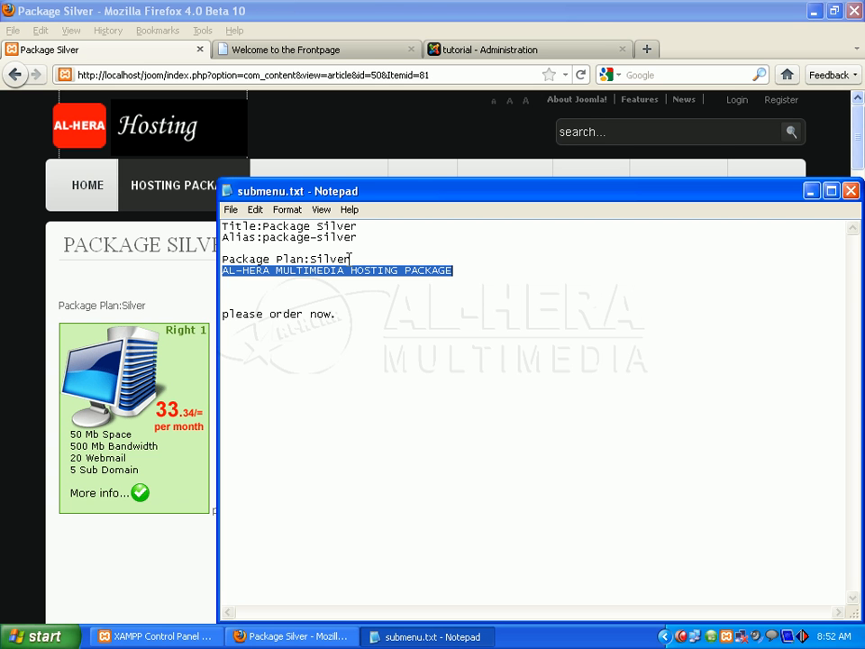
pyautogui.moveTo(349, 258); pyautogui.dragTo(223, 259)
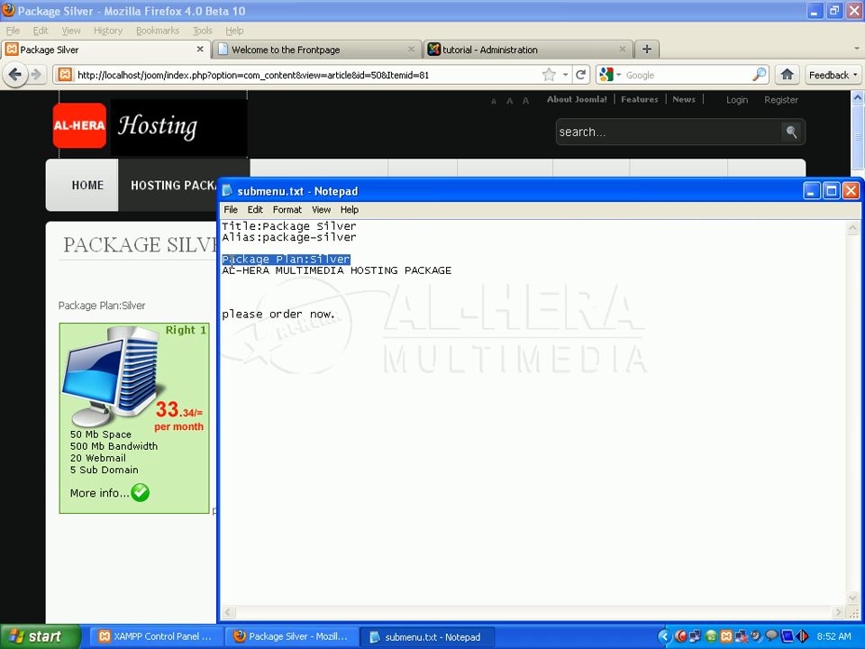
pyautogui.rightClick(239, 261)
pyautogui.click(270, 306)
pyautogui.click(476, 49)
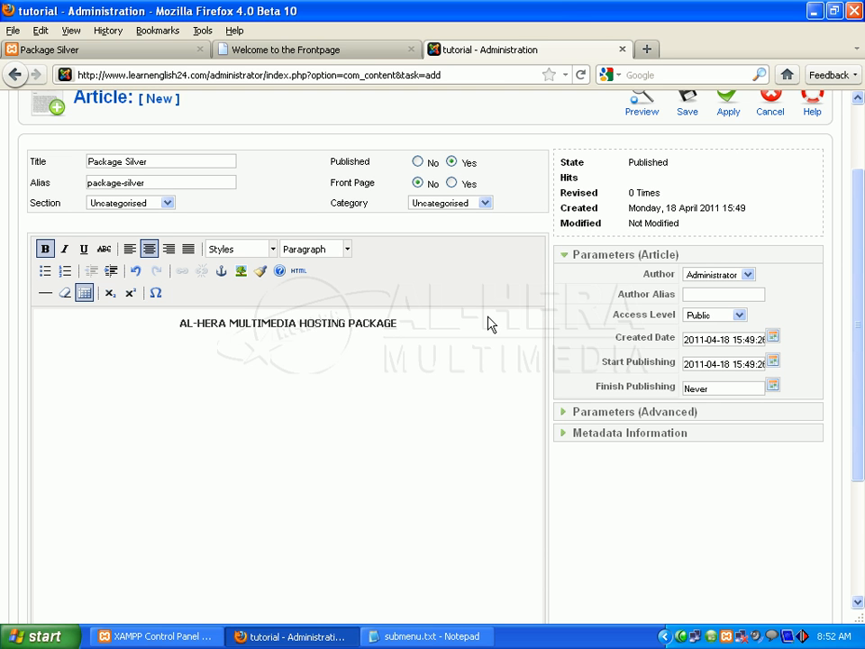
pyautogui.click(411, 336)
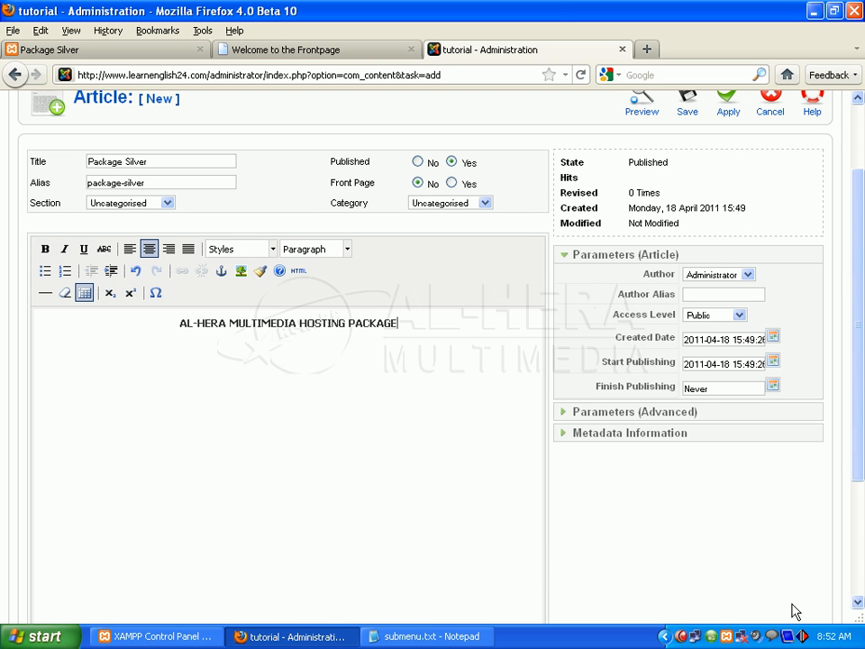
pyautogui.press('Return')
pyautogui.click(133, 254)
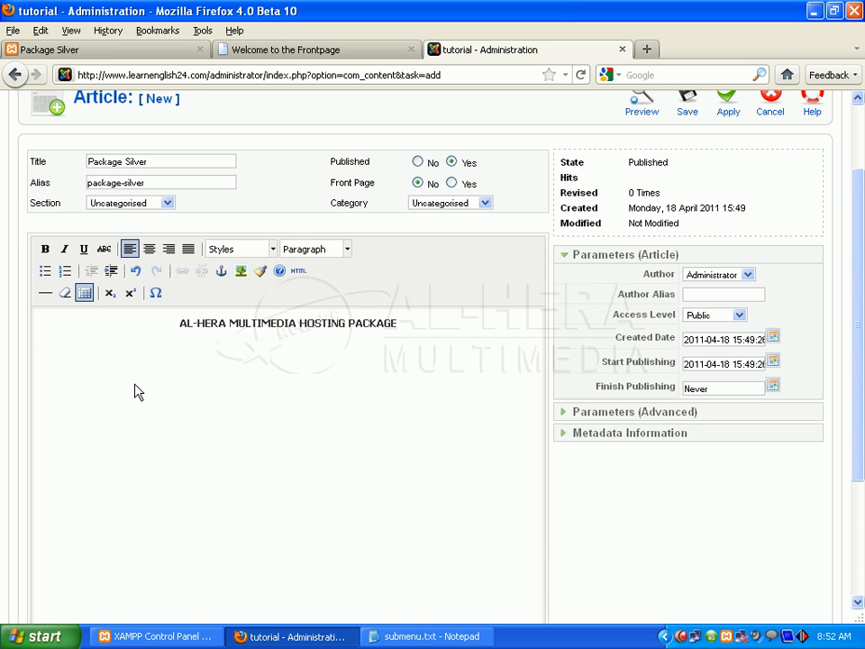
pyautogui.hotkey('ctrl', 'v')
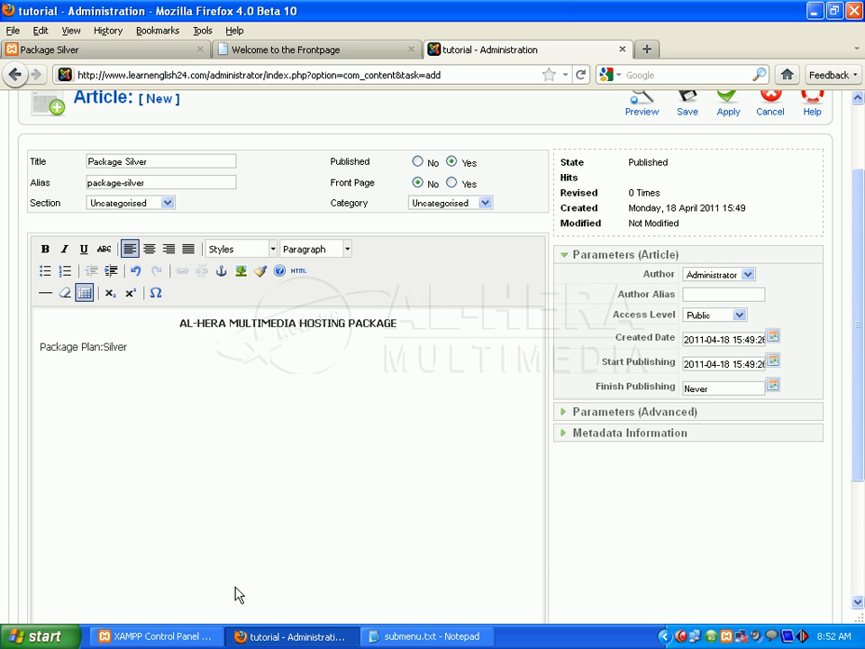
# - Insert the image package1.gif on a new line below "Package Plan:Silver", using the localhost page as reference
pyautogui.press('Return')
pyautogui.click(103, 52)
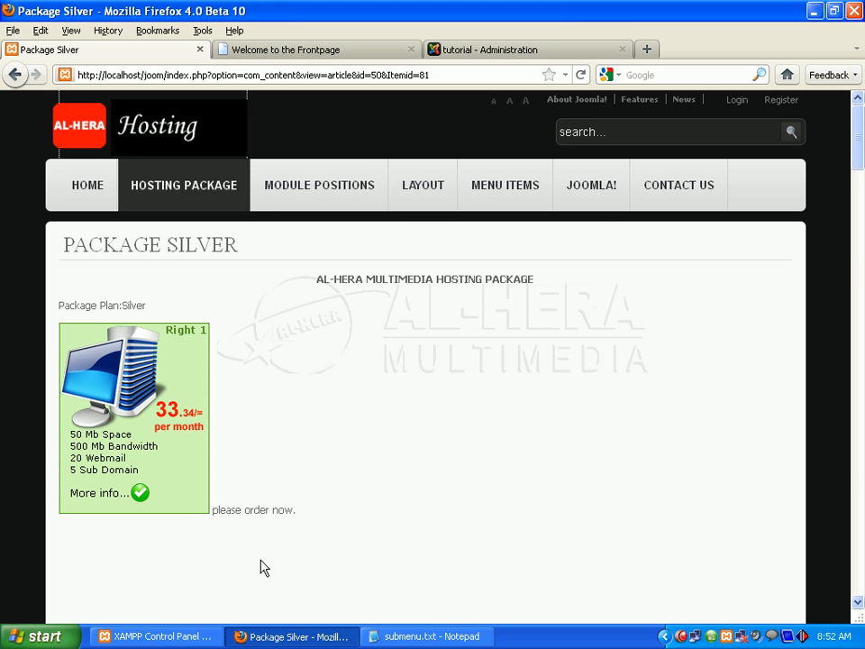
pyautogui.click(496, 54)
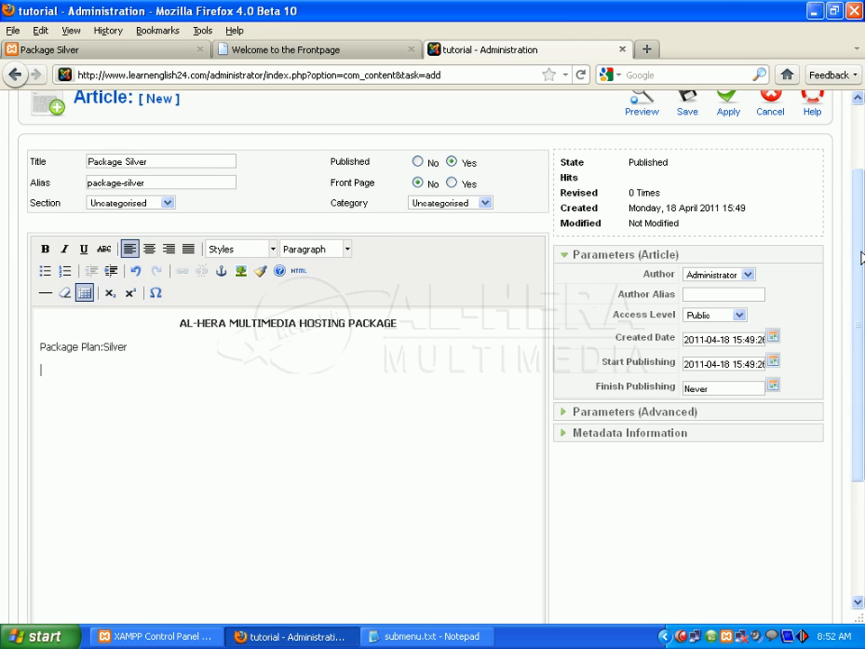
pyautogui.moveTo(858, 198); pyautogui.dragTo(861, 372)
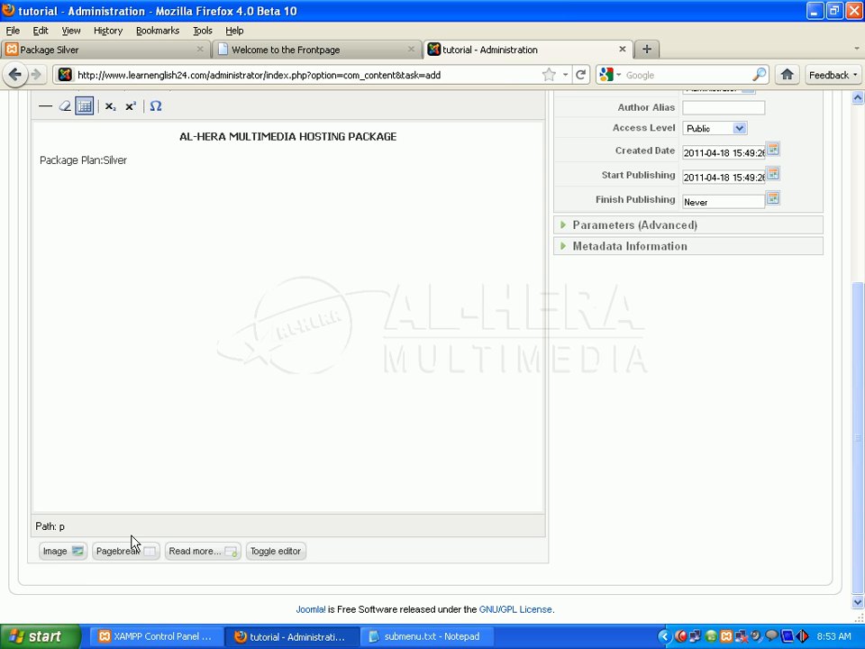
pyautogui.click(54, 553)
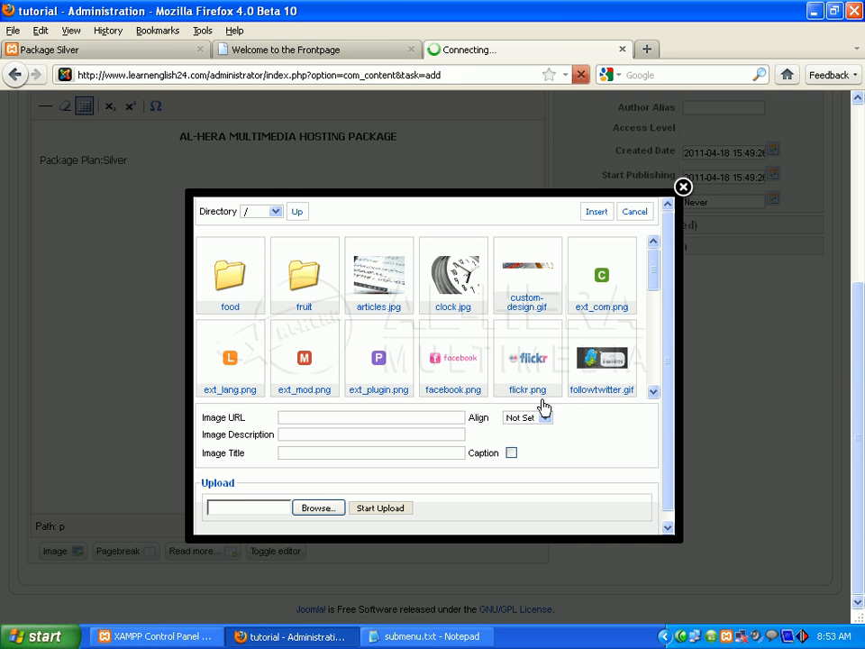
pyautogui.click(71, 52)
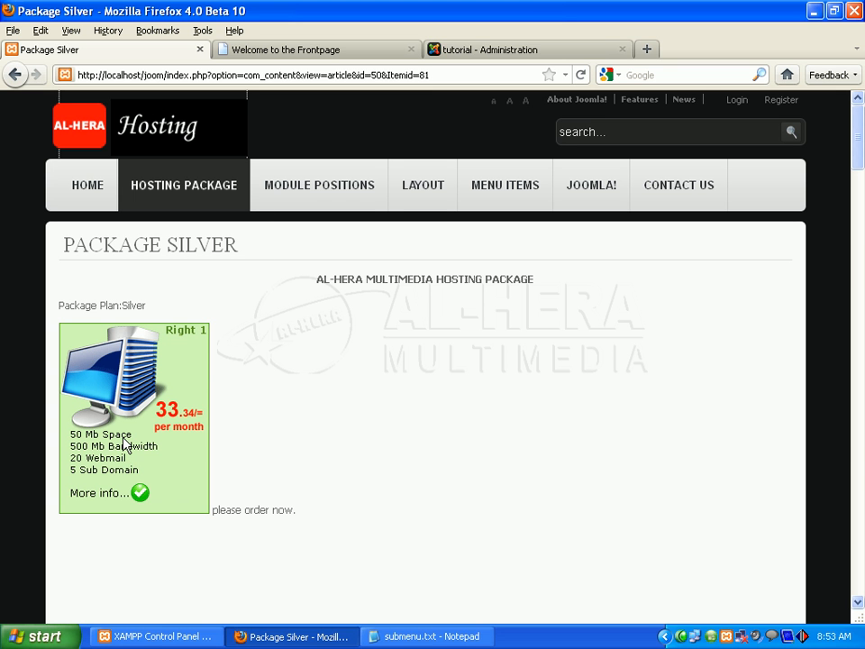
pyautogui.click(523, 53)
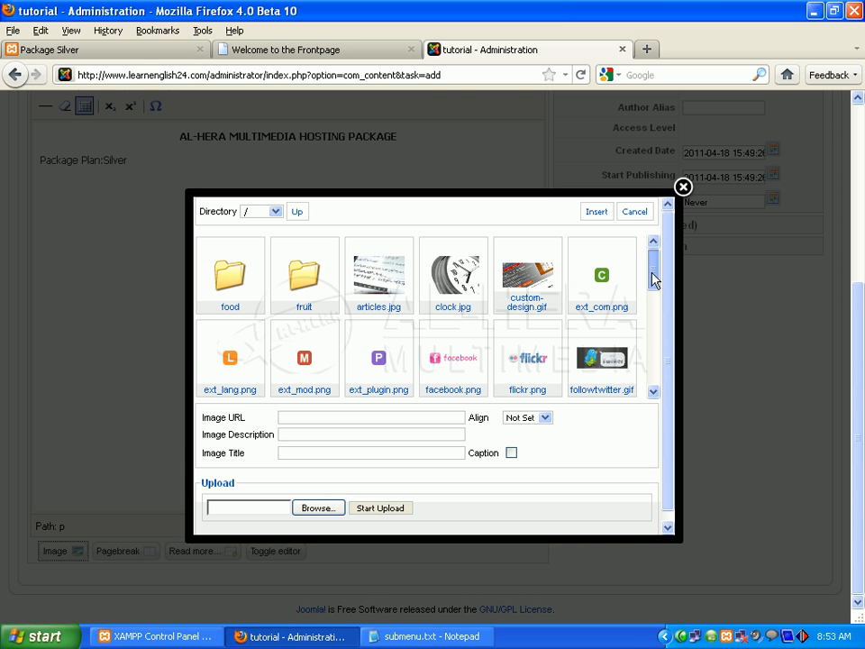
pyautogui.moveTo(652, 280); pyautogui.dragTo(659, 344)
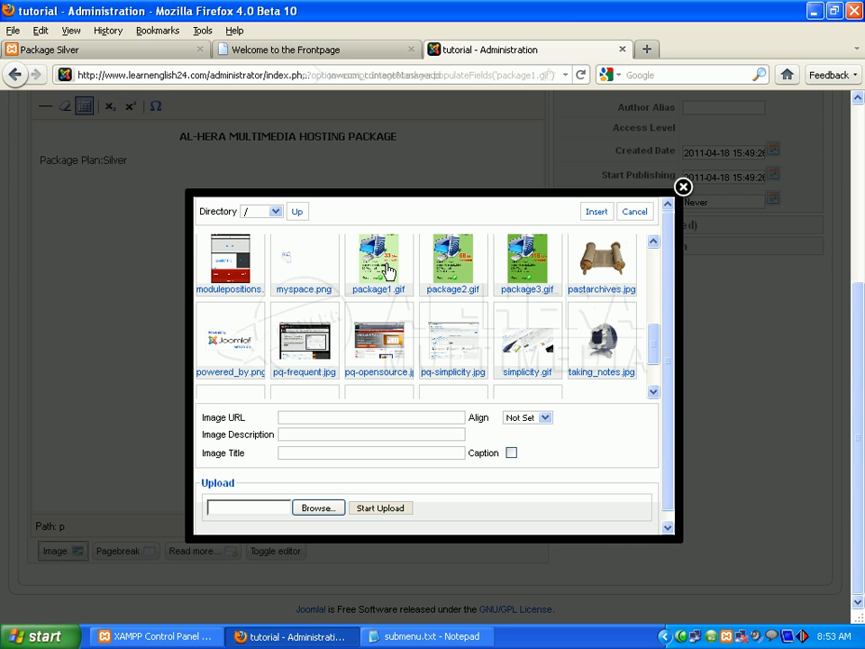
pyautogui.click(386, 284)
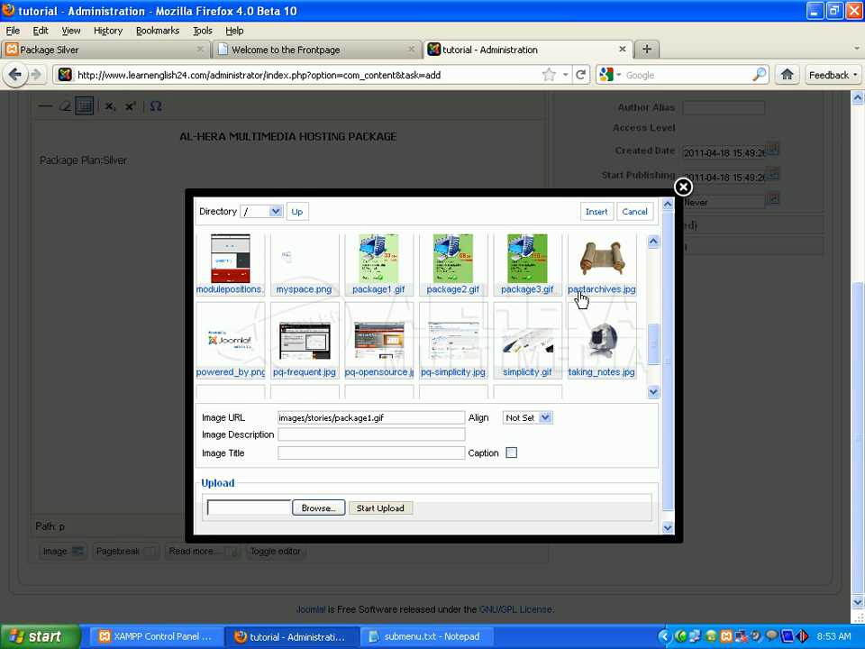
pyautogui.click(591, 213)
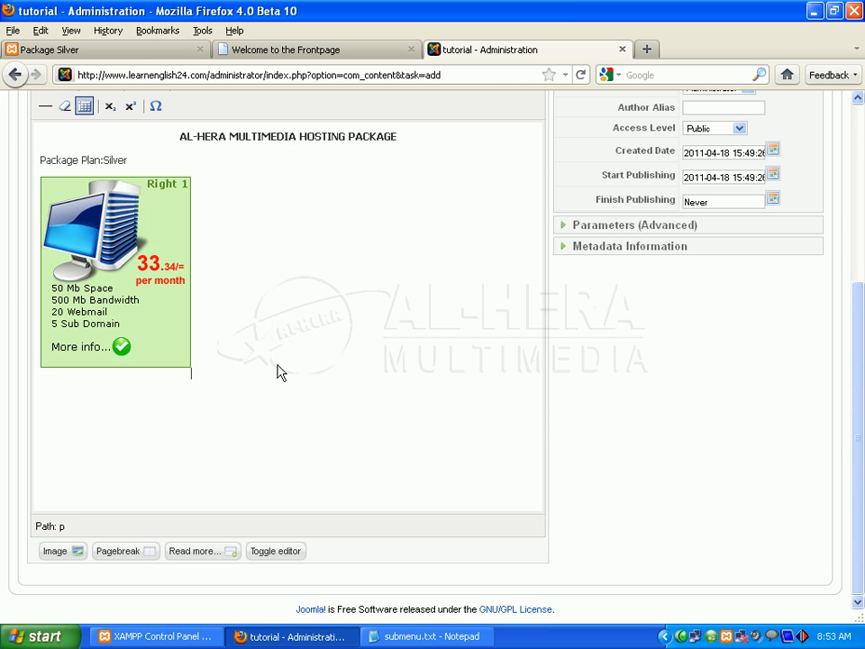
# - Copy the text "please order now." from submenu.txt into the article directly after the package image
pyautogui.click(411, 636)
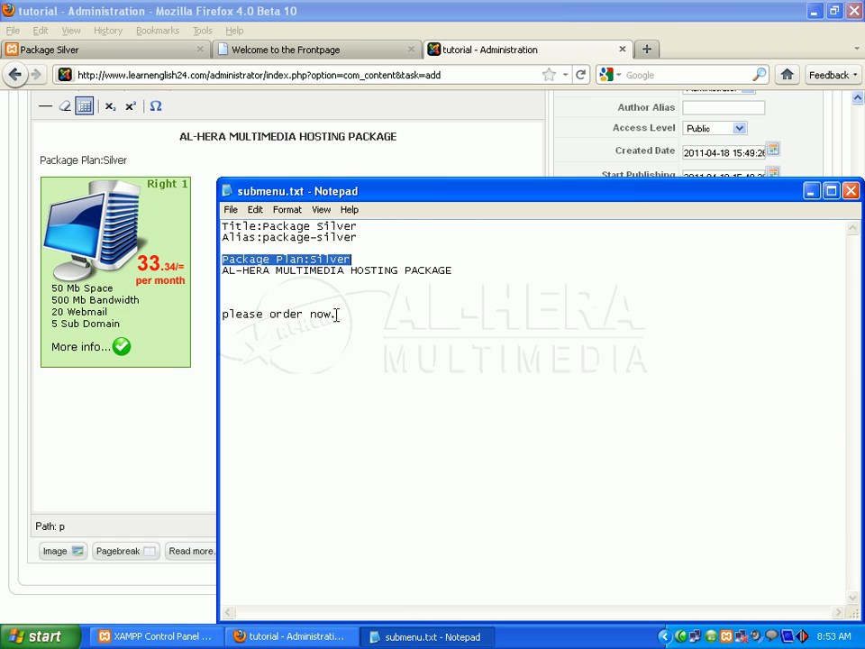
pyautogui.moveTo(336, 314); pyautogui.dragTo(235, 311)
pyautogui.rightClick(237, 311)
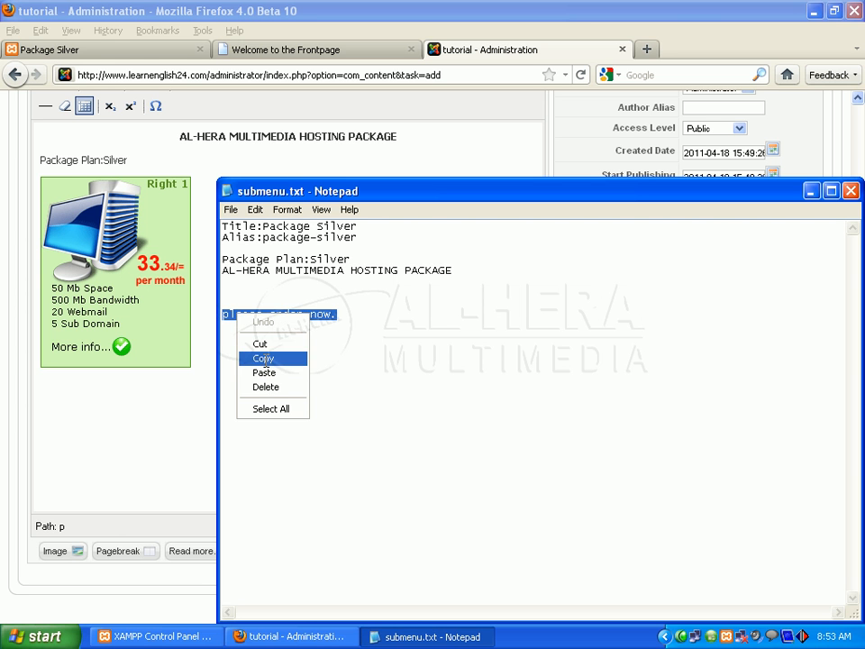
pyautogui.click(262, 359)
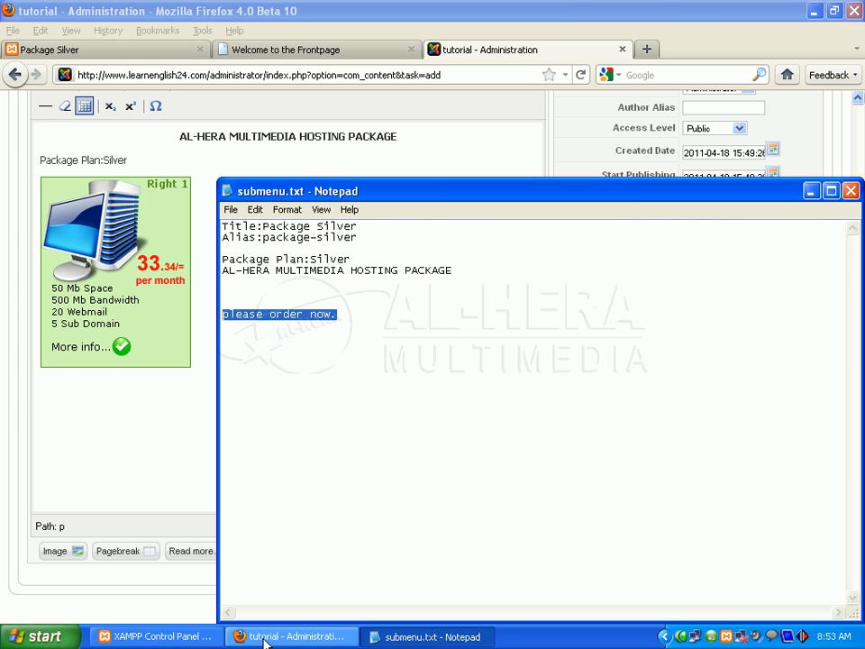
pyautogui.click(255, 628)
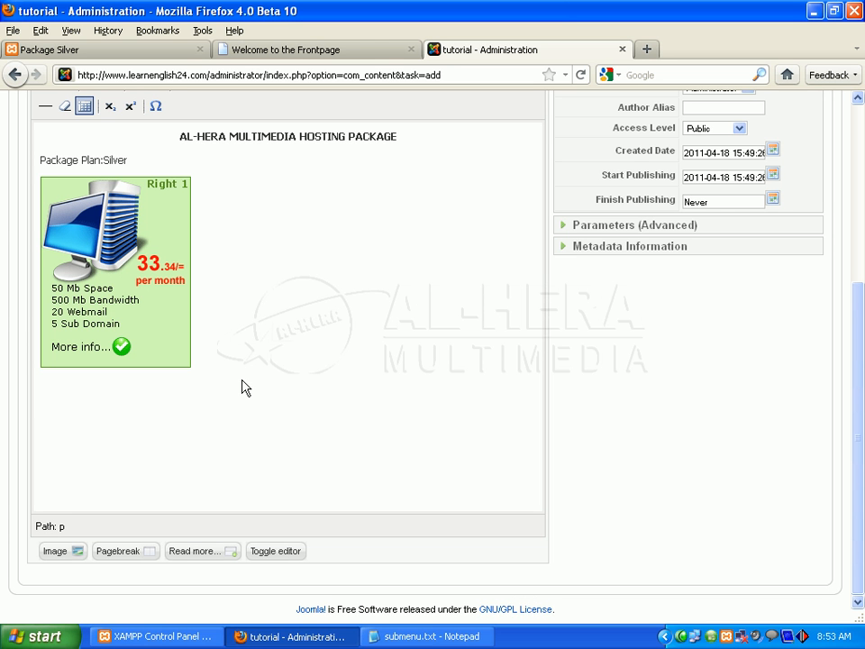
pyautogui.hotkey('ctrl', 'v')
# - Check the article's Section and Category choices, and save the article as Uncategorised
pyautogui.scroll(5, 858, 309)
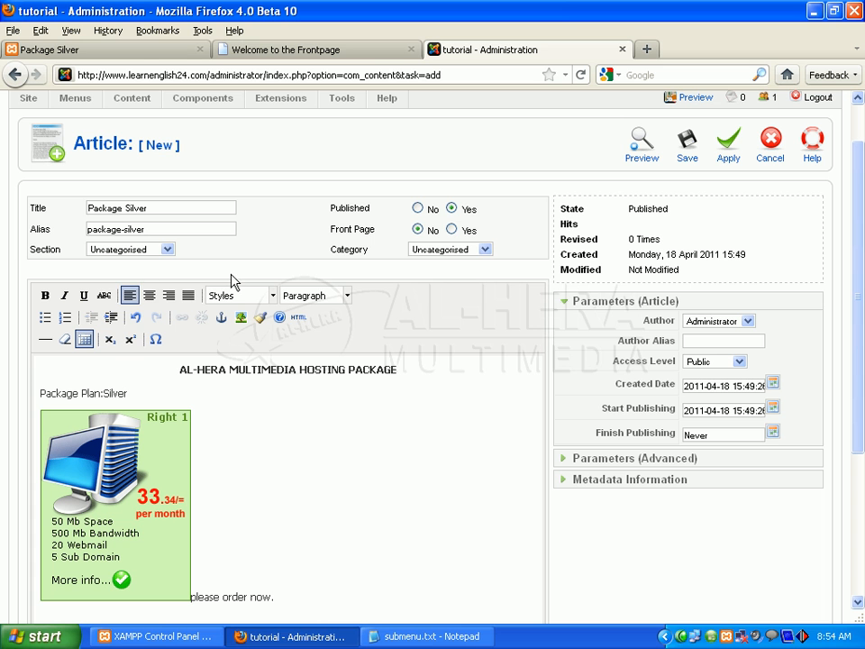
pyautogui.click(170, 252)
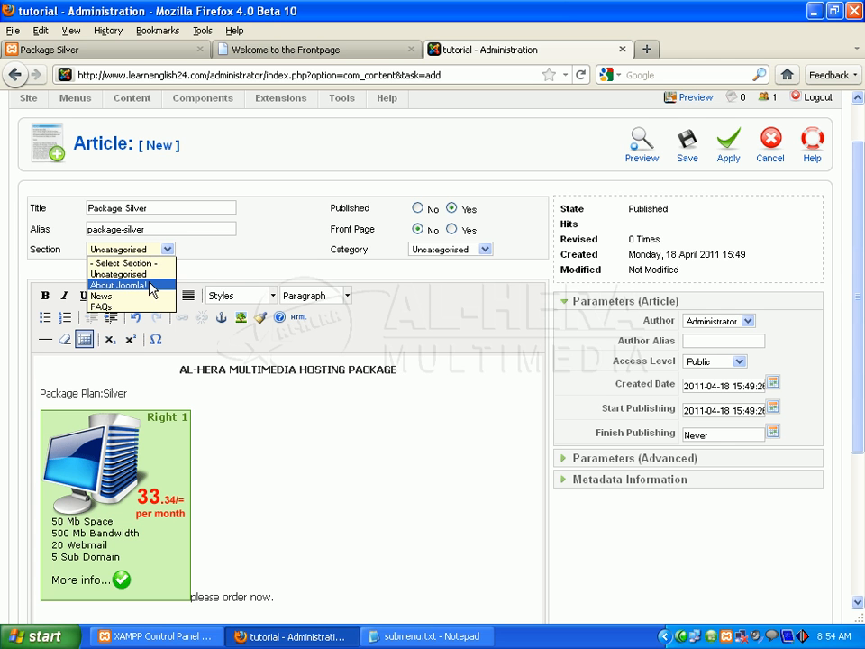
pyautogui.press('Escape')
pyautogui.click(485, 250)
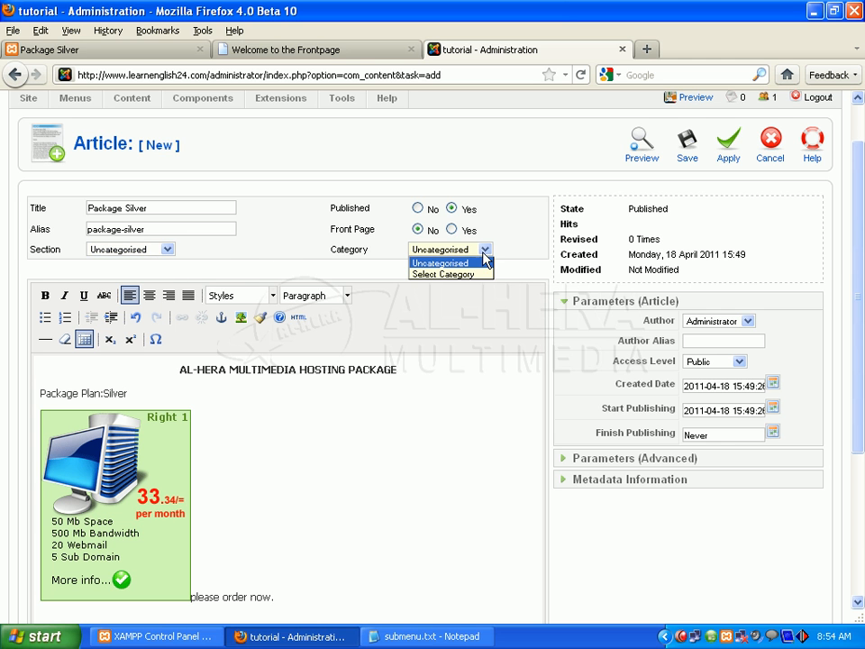
pyautogui.click(290, 242)
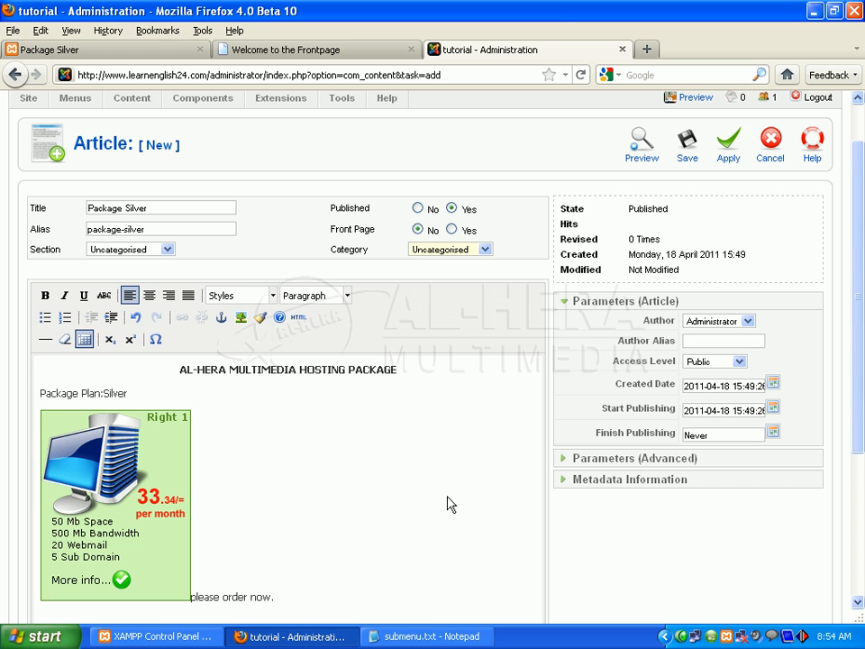
pyautogui.moveTo(859, 286); pyautogui.dragTo(862, 246)
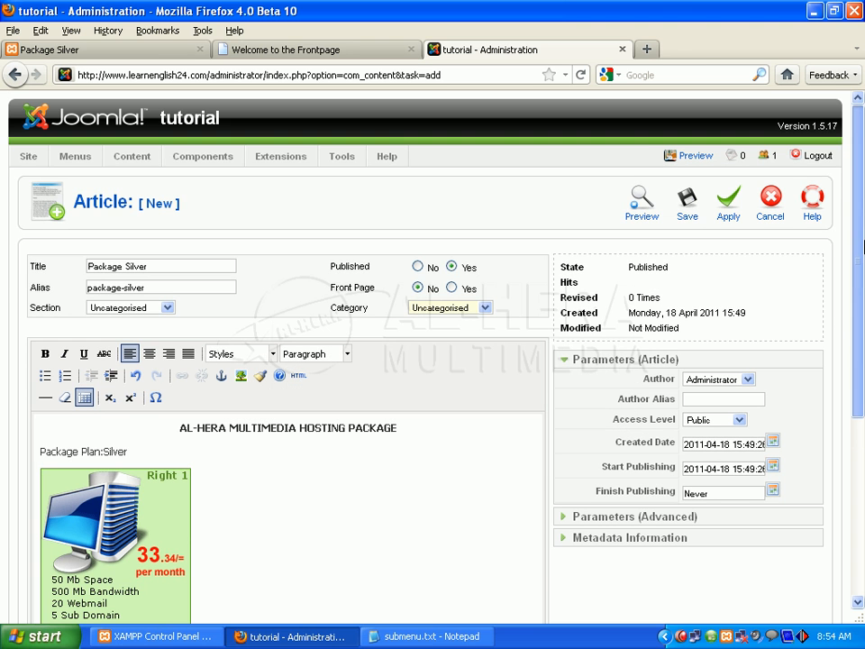
pyautogui.click(687, 200)
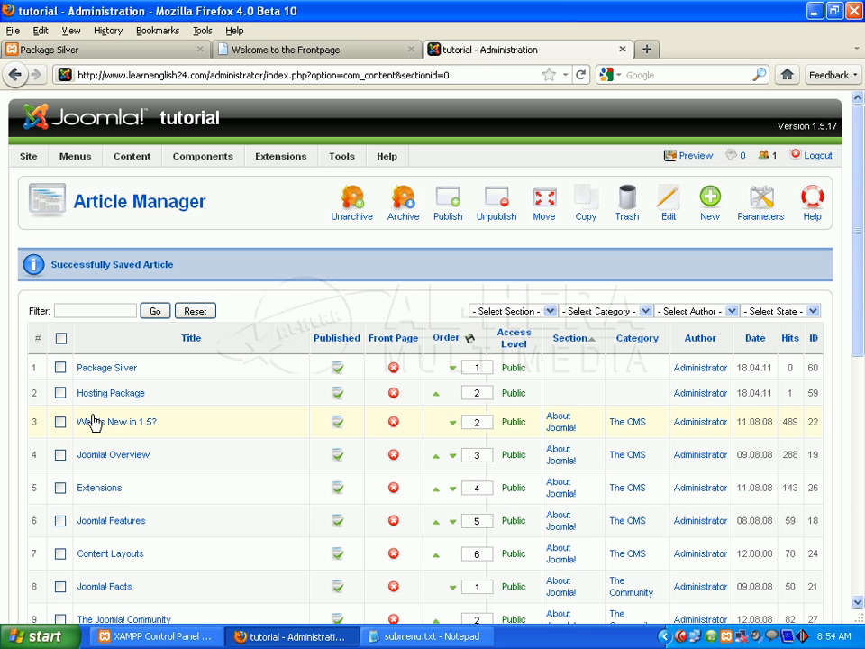
# - Start a new Main Menu item of the type Article Layout
pyautogui.moveTo(69, 160)
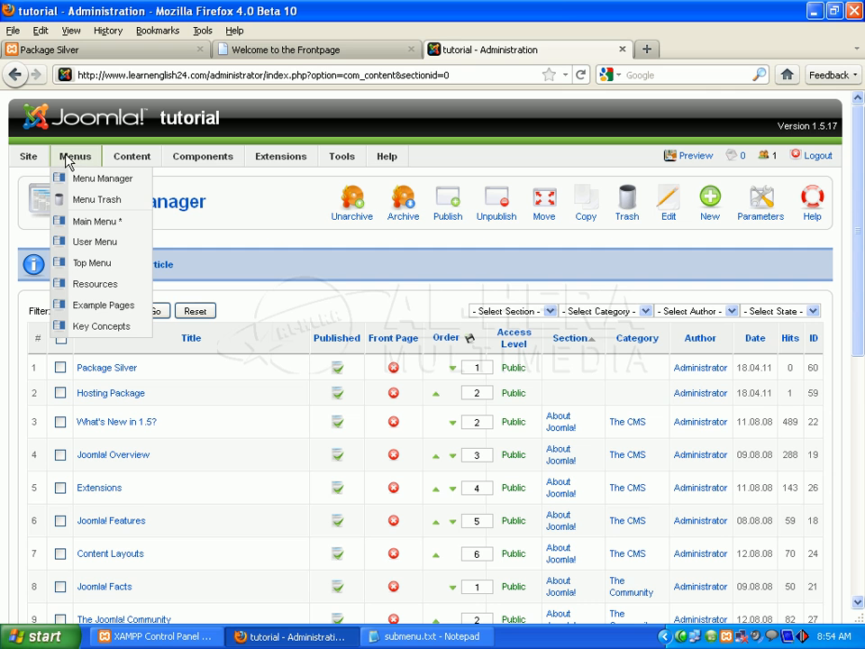
pyautogui.click(91, 223)
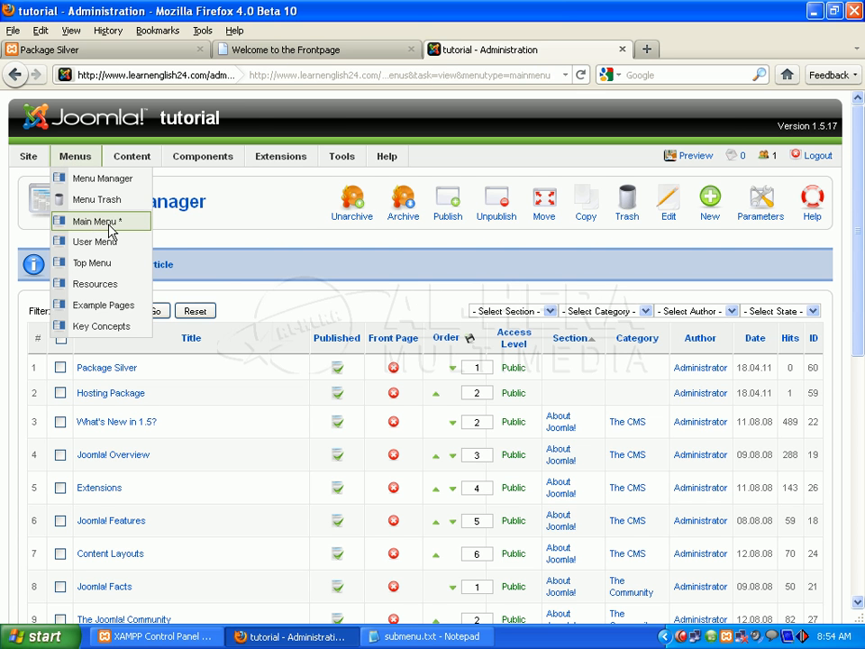
pyautogui.click(109, 227)
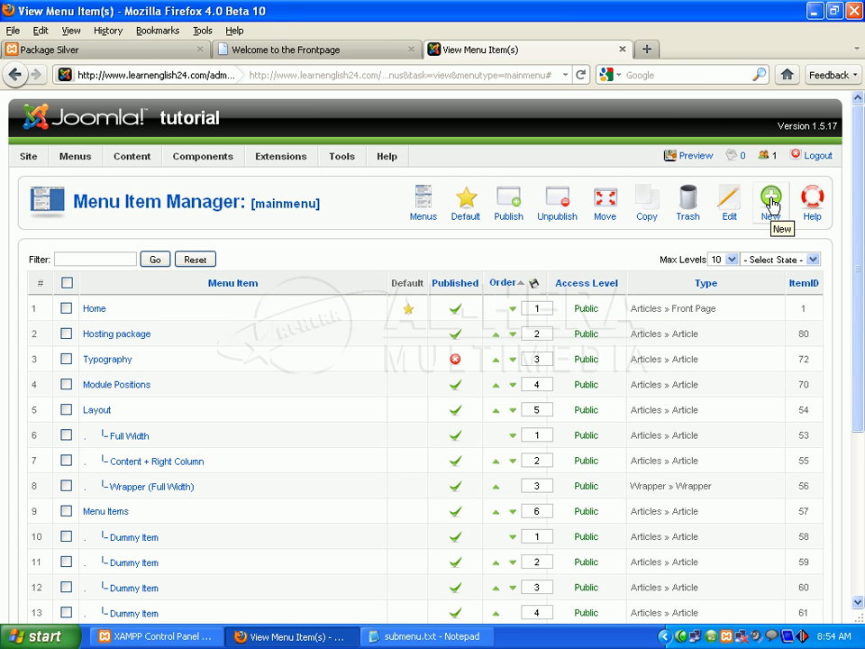
pyautogui.click(771, 203)
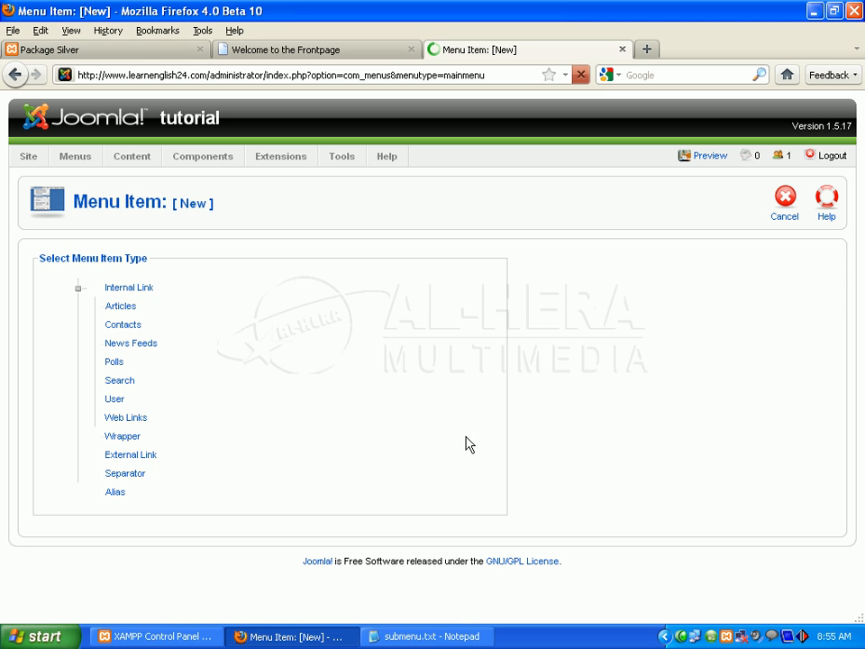
pyautogui.click(120, 307)
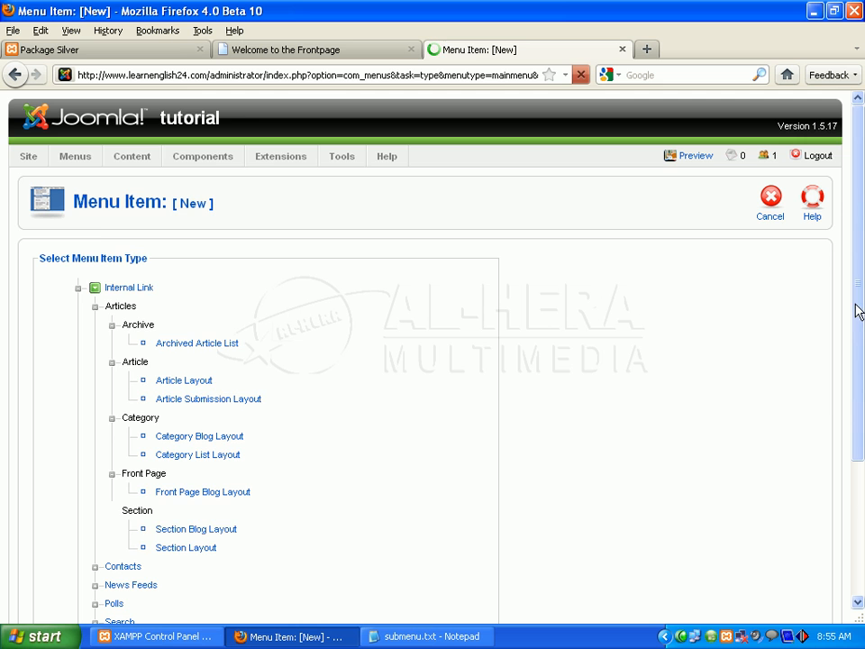
pyautogui.scroll(-1, 856, 309)
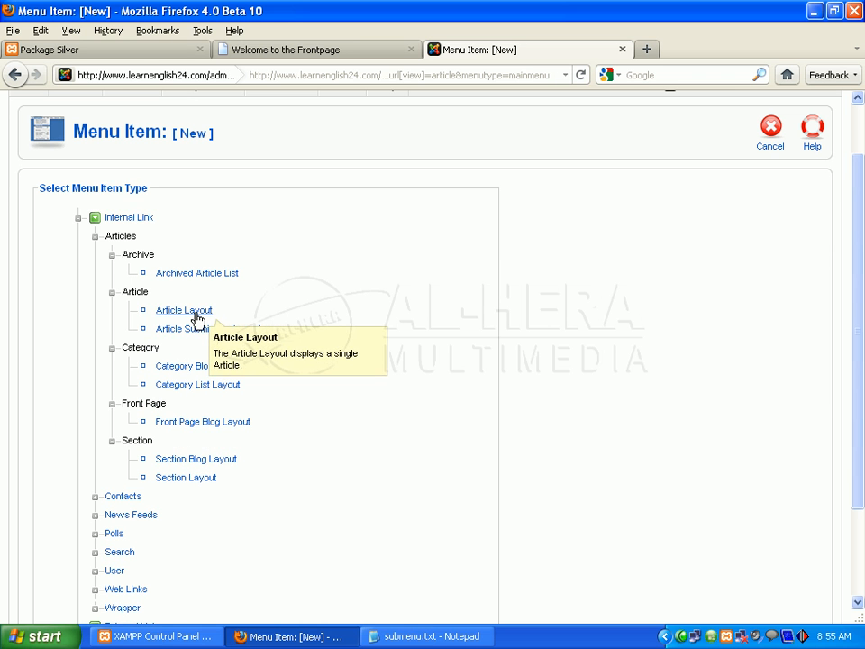
pyautogui.click(197, 315)
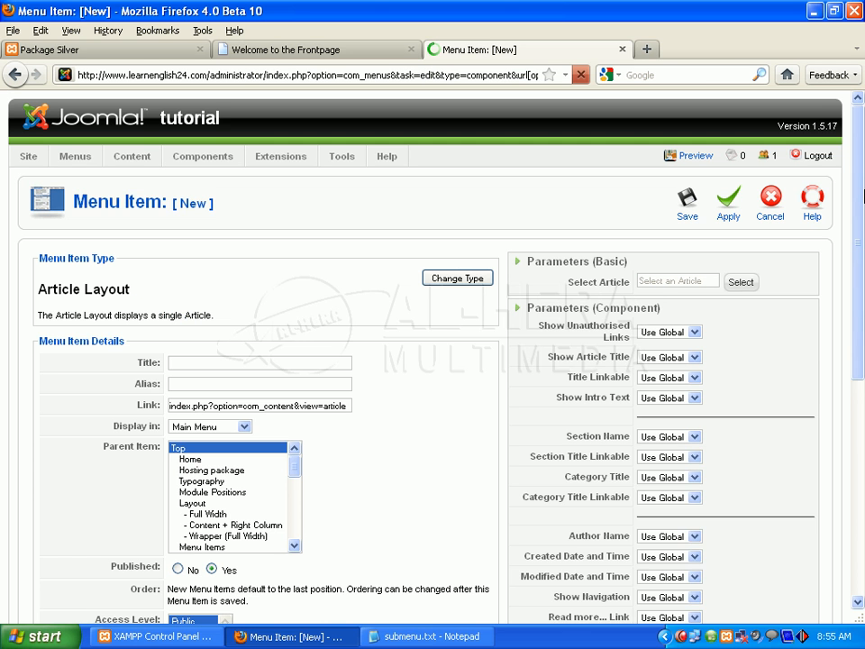
# - Set the new menu item's title to PackageSilver, its alias to package-silver and its parent item to Hosting package
pyautogui.scroll(-3, 836, 278)
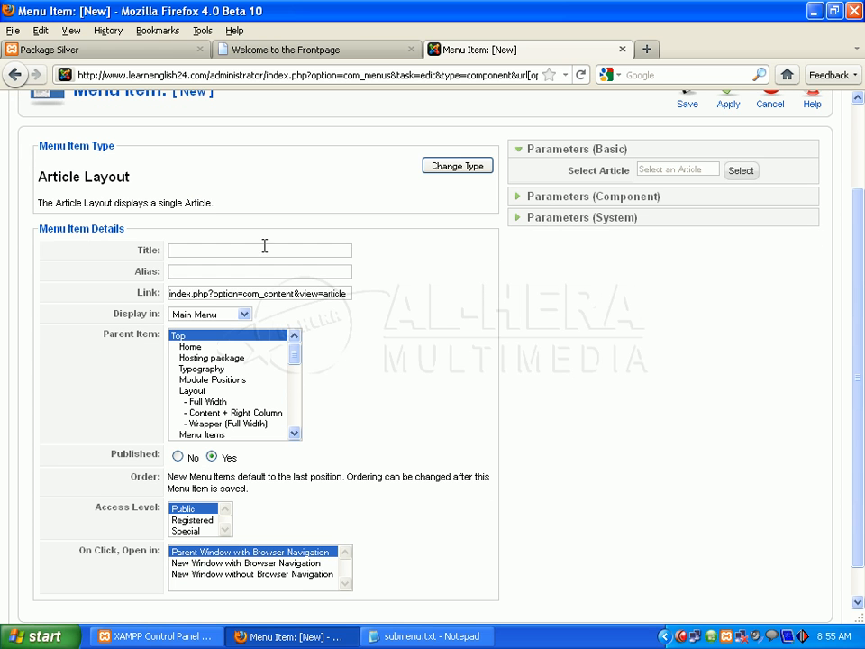
pyautogui.click(306, 252)
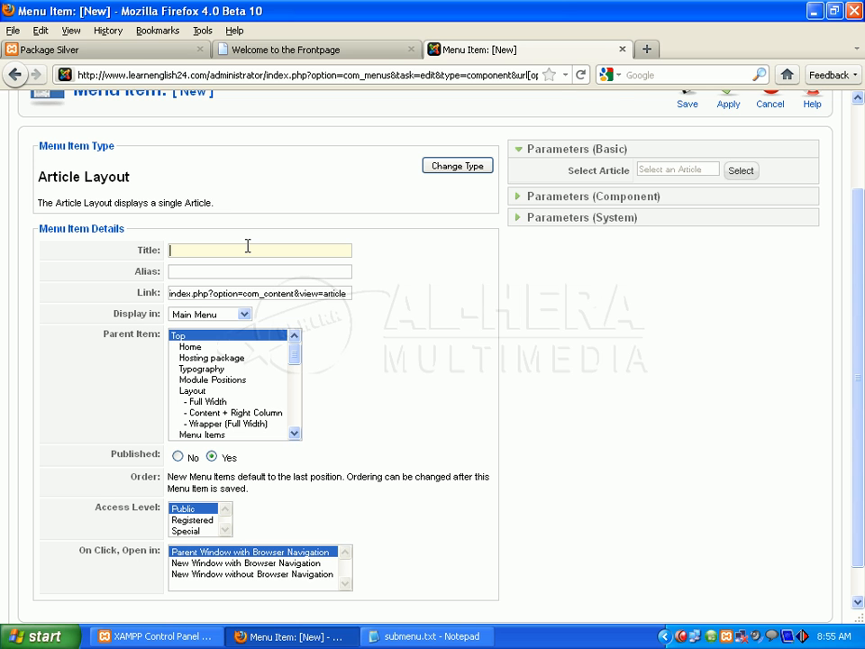
pyautogui.write('Package Silver')
pyautogui.click(243, 270)
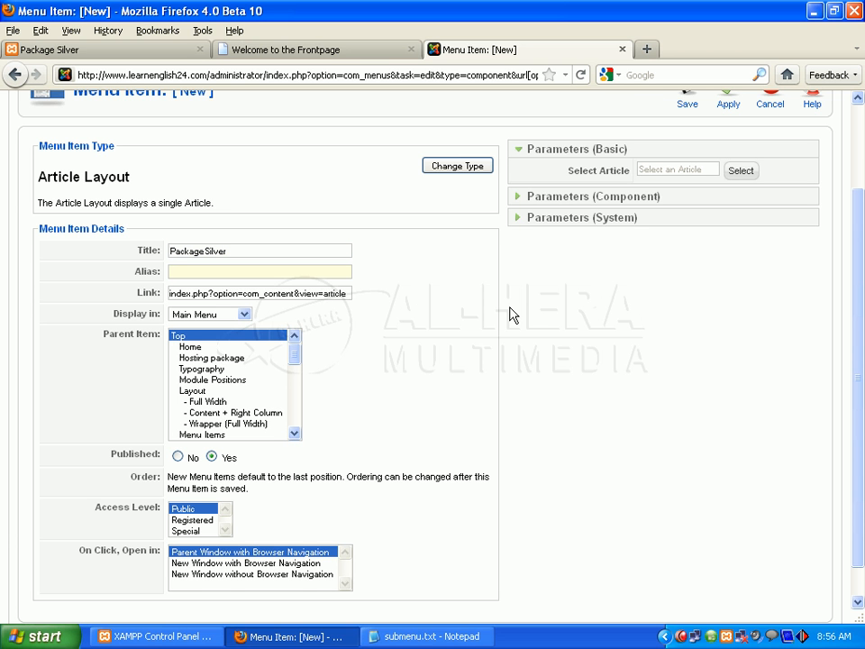
pyautogui.write('pa')
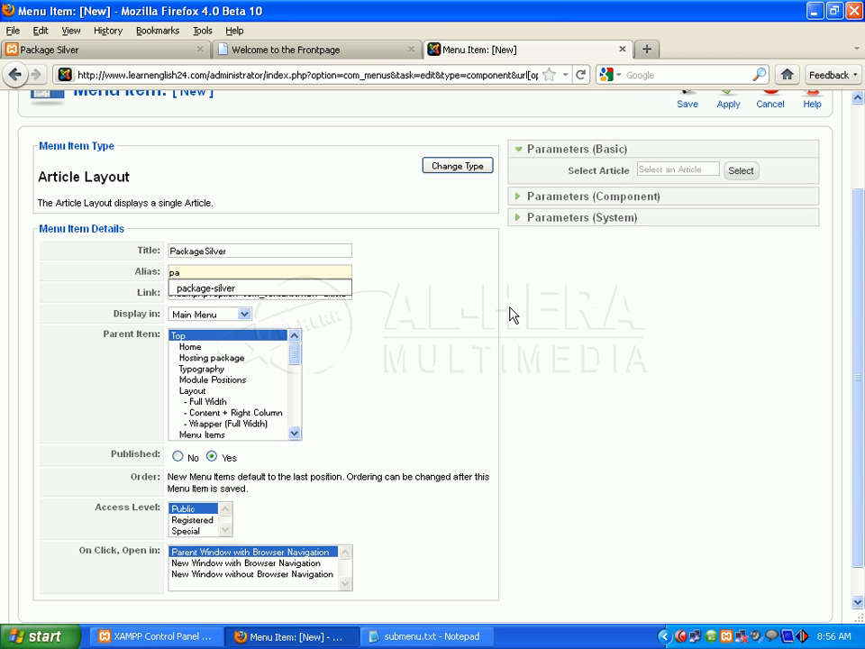
pyautogui.write('ckage')
pyautogui.click(241, 288)
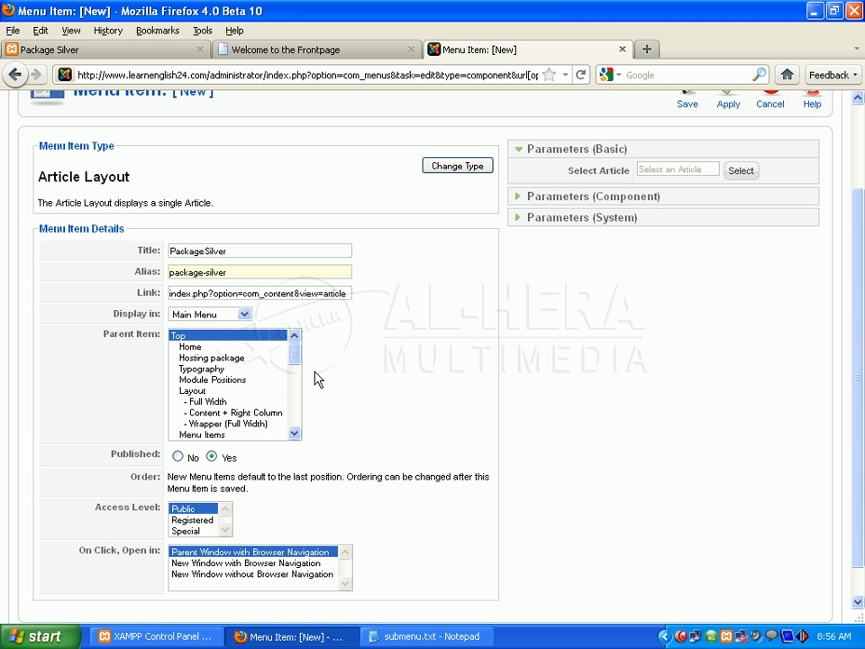
pyautogui.scroll(-1, 853, 279)
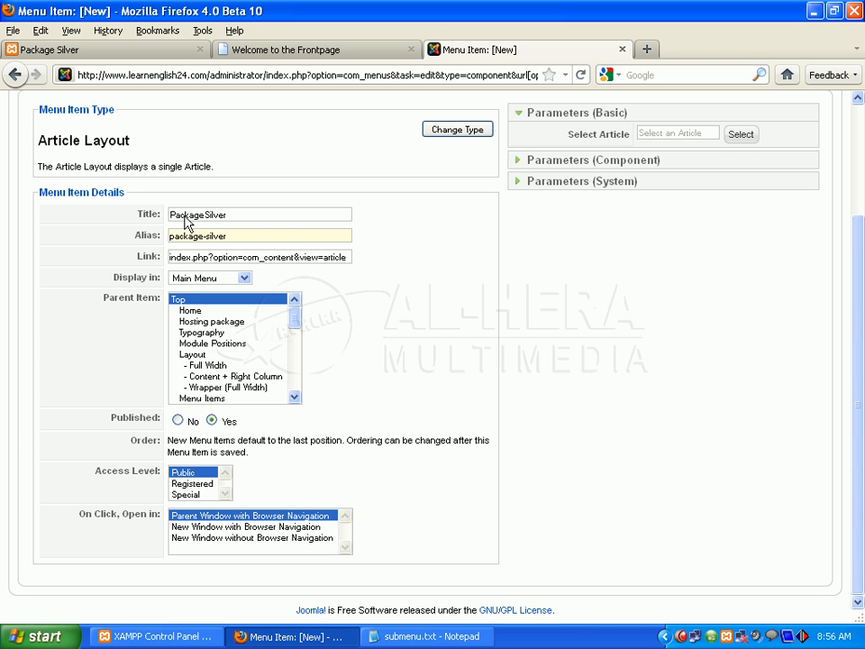
pyautogui.click(214, 321)
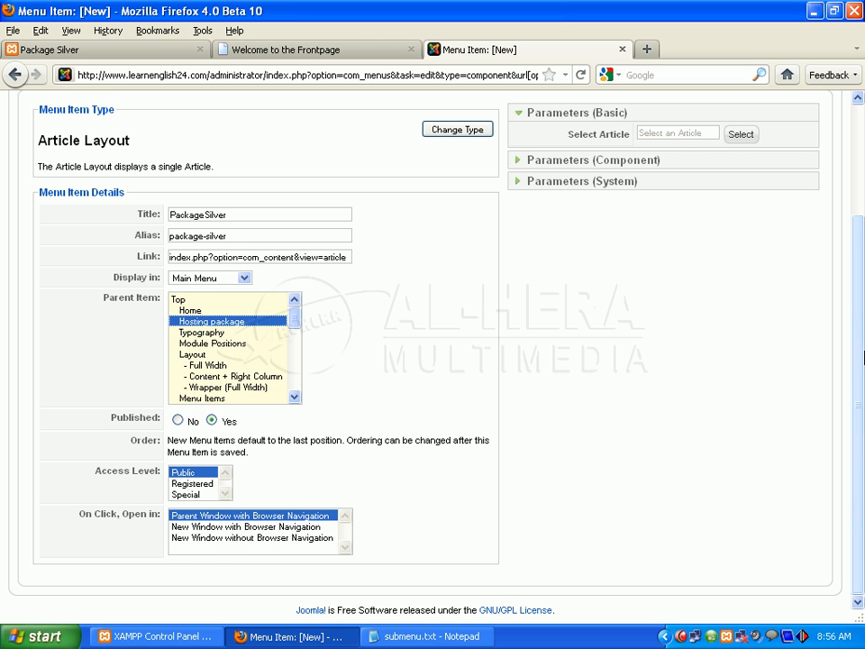
# - Assign the Package Silver article to the menu item and save it
pyautogui.scroll(2, 832, 312)
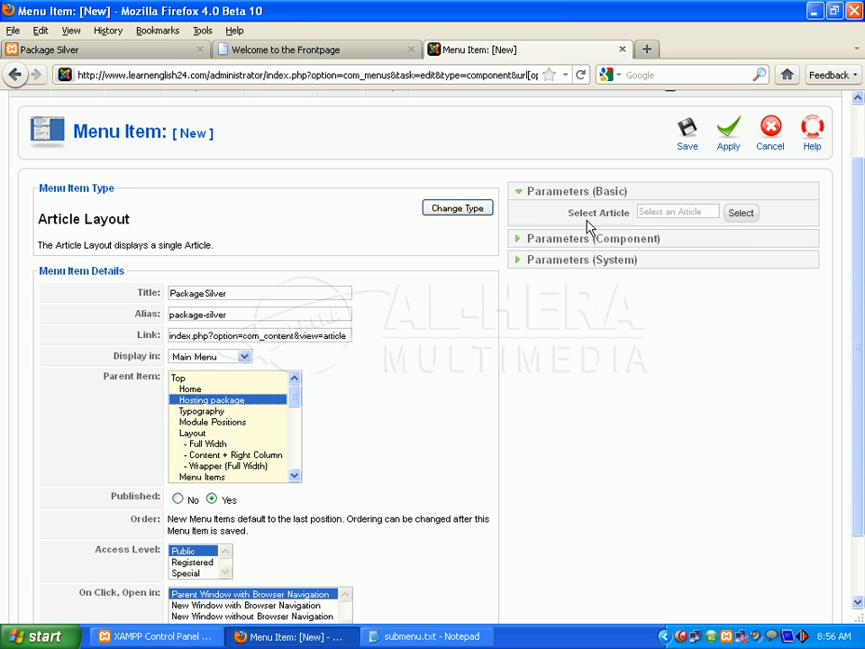
pyautogui.click(741, 215)
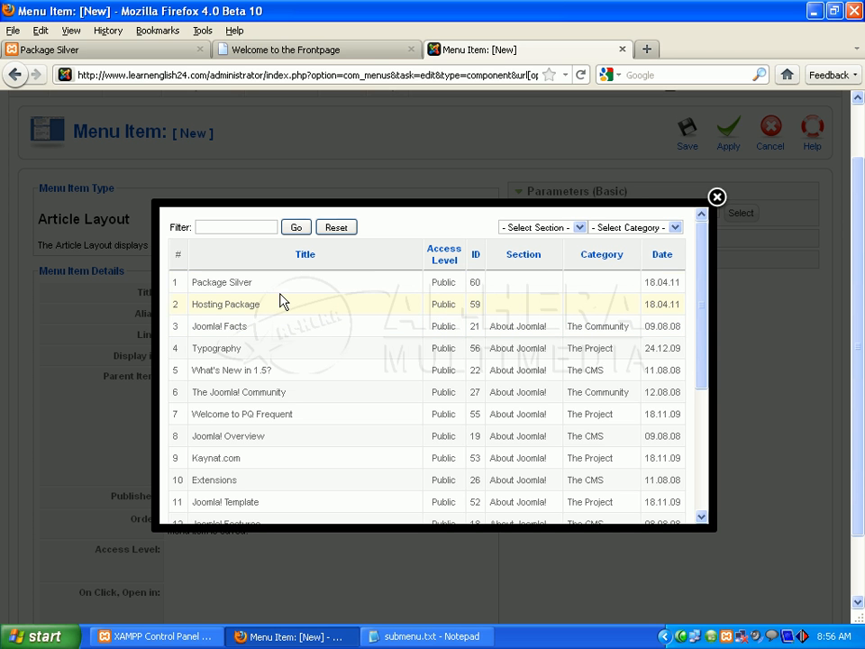
pyautogui.click(216, 287)
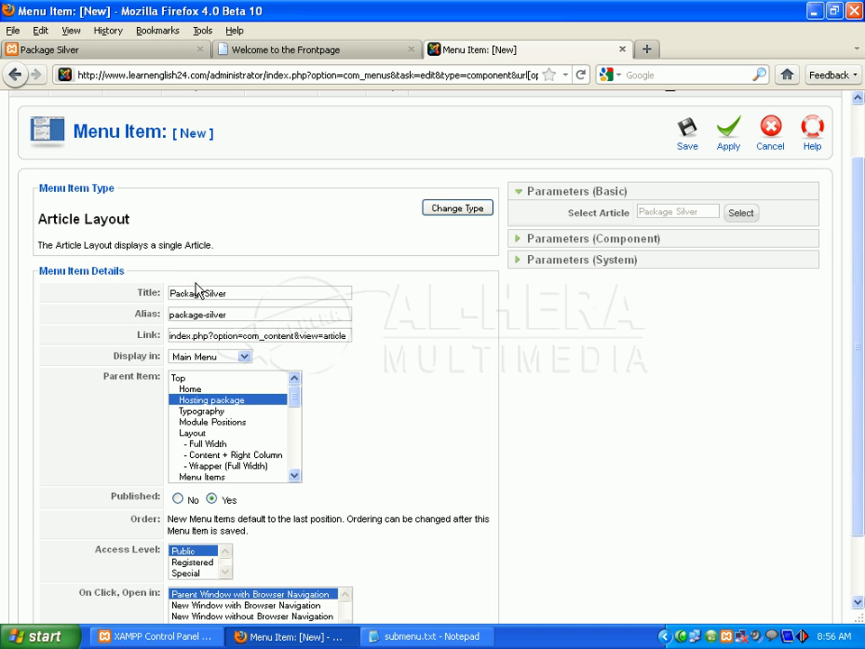
pyautogui.click(686, 131)
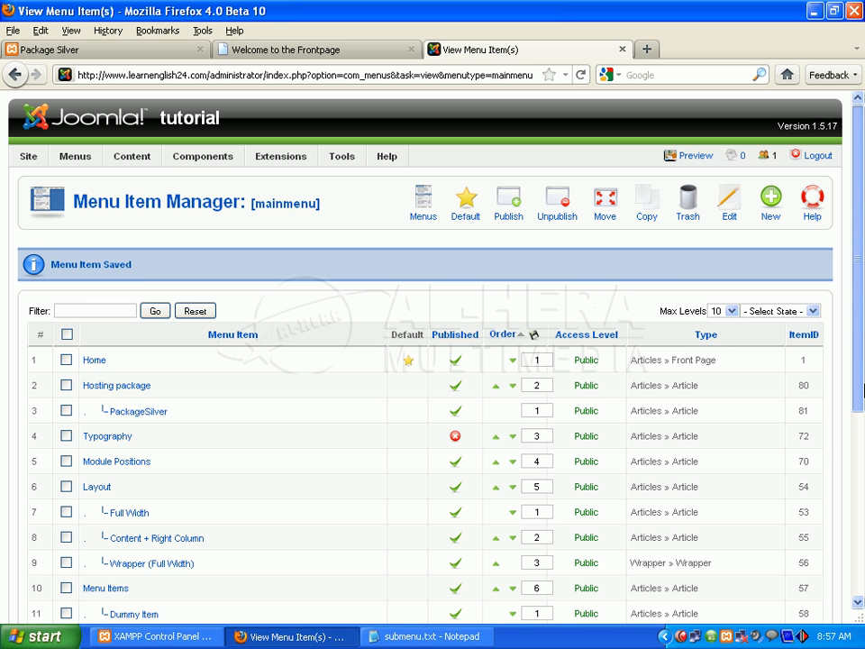
# - Look over the Main Menu item list, and reload the site's front page to check the submenu under Hosting Package
pyautogui.scroll(-5, 856, 221)
pyautogui.scroll(10, 856, 221)
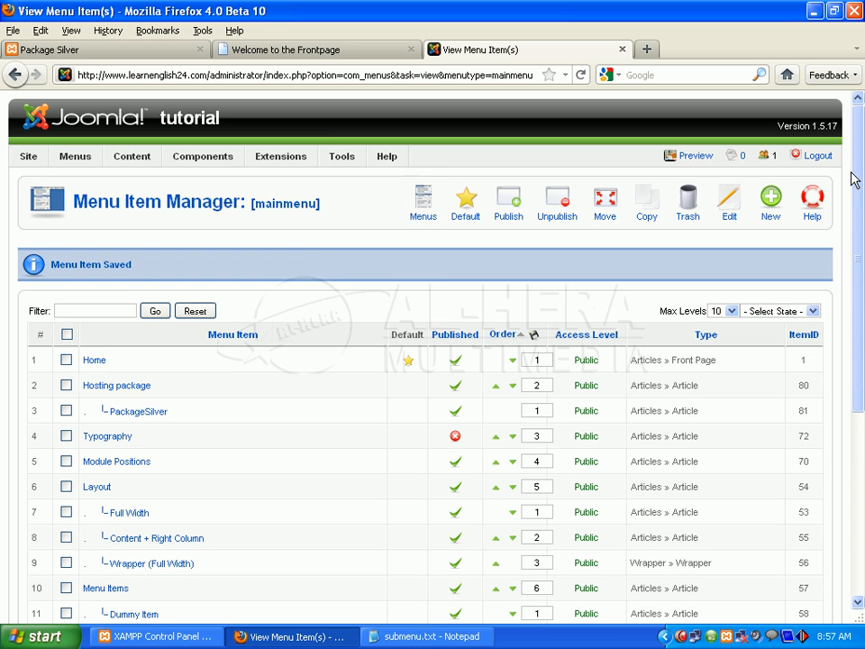
pyautogui.moveTo(338, 171)
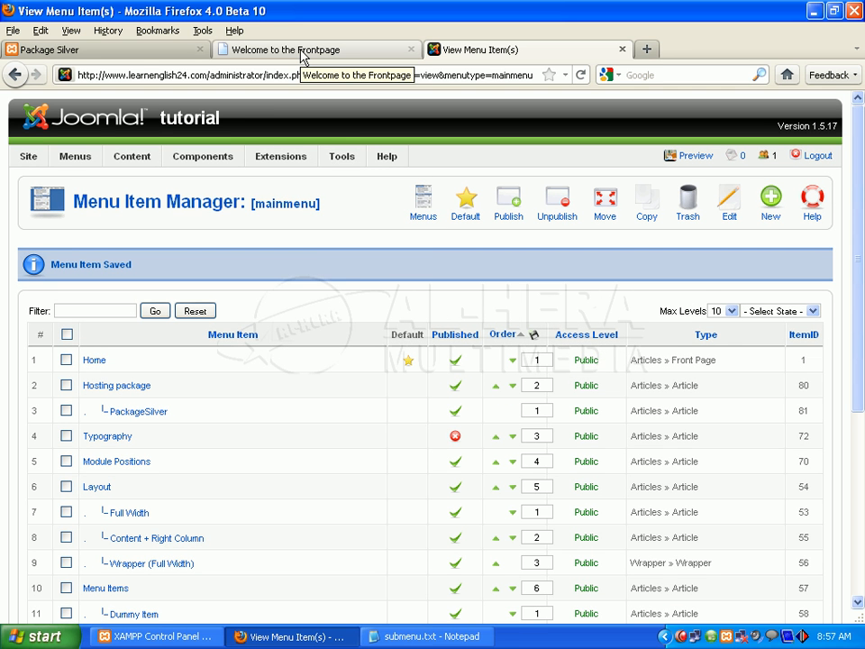
pyautogui.click(302, 53)
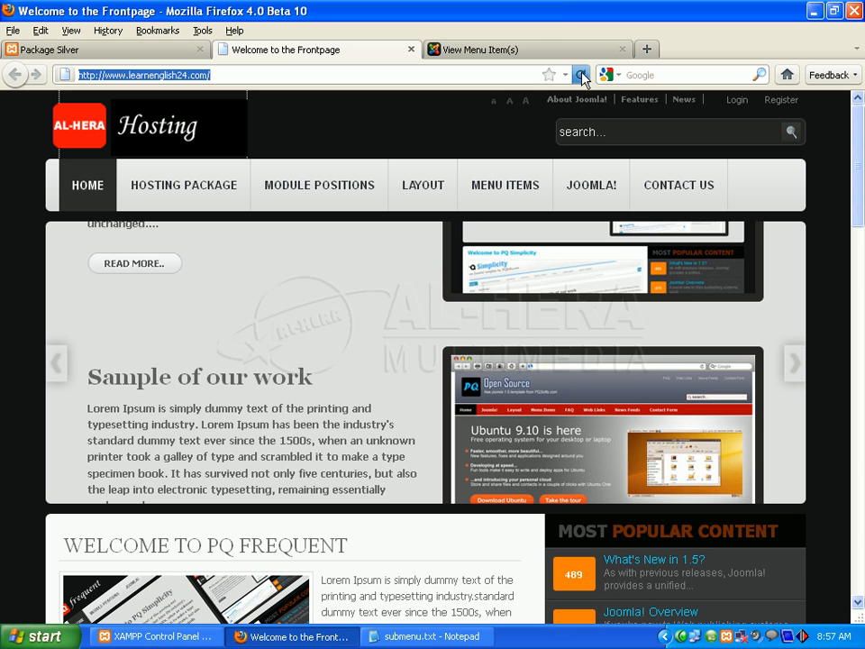
pyautogui.click(581, 75)
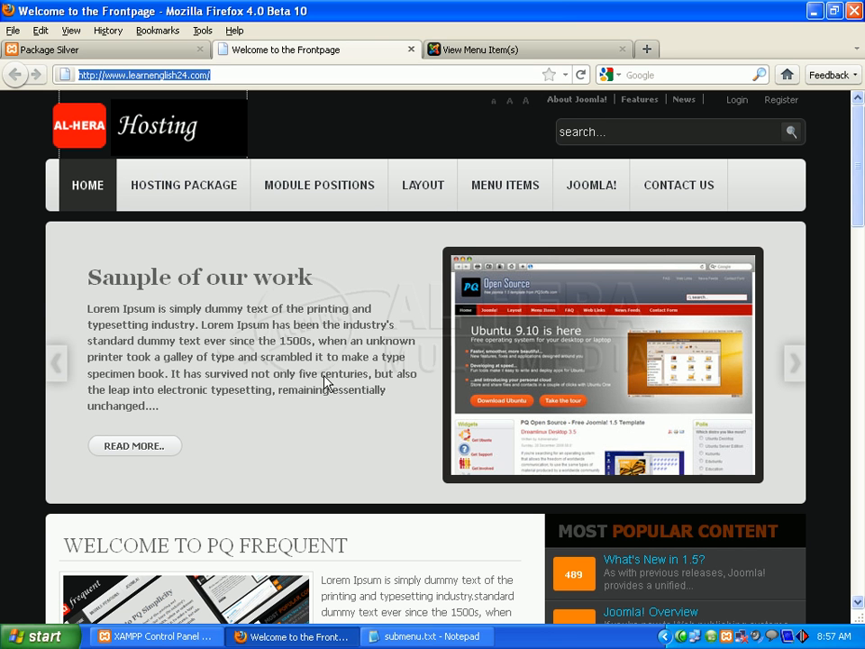
pyautogui.moveTo(187, 187)
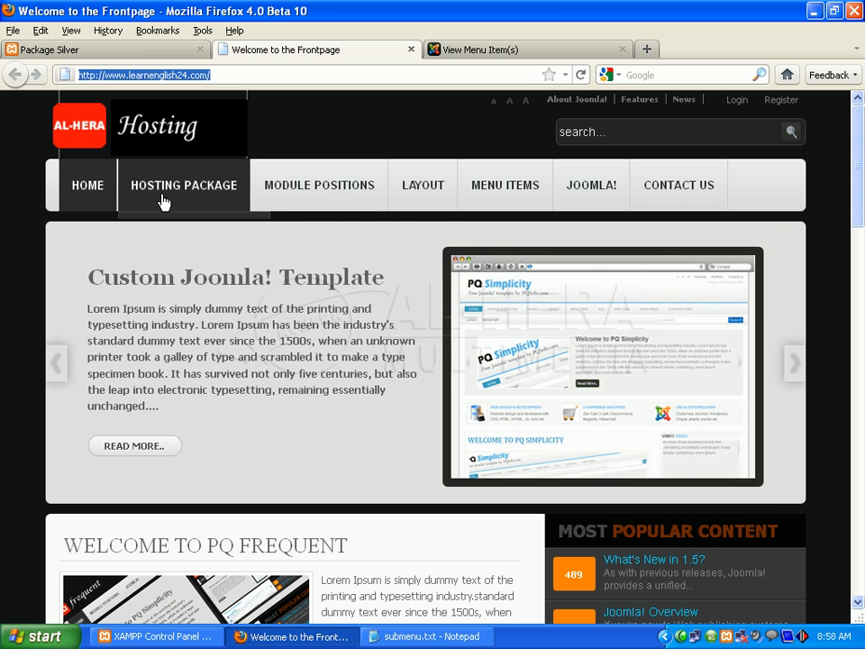
pyautogui.moveTo(163, 200)
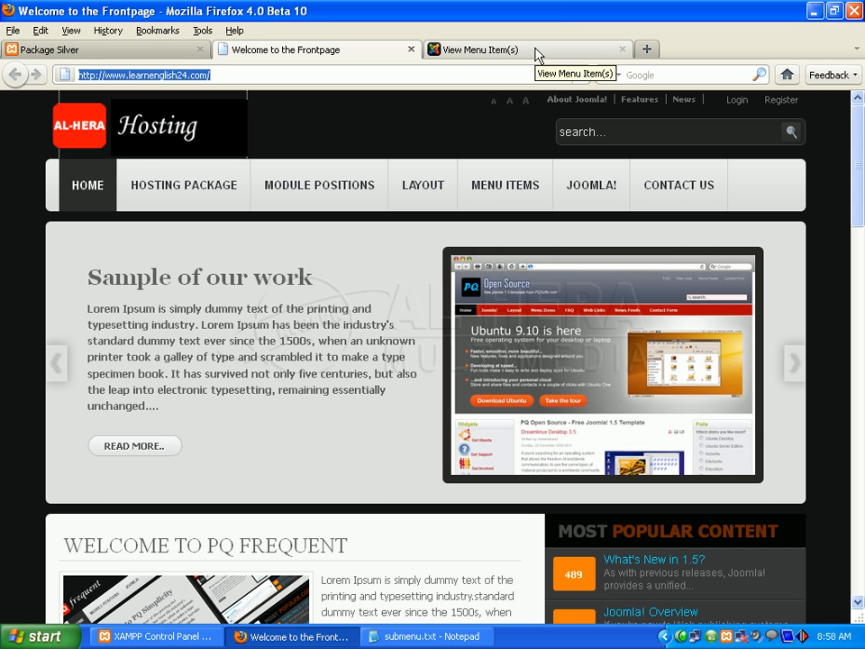
# - Retitle the PackageSilver item in the Main Menu as "Package Silver" and save it
pyautogui.click(537, 52)
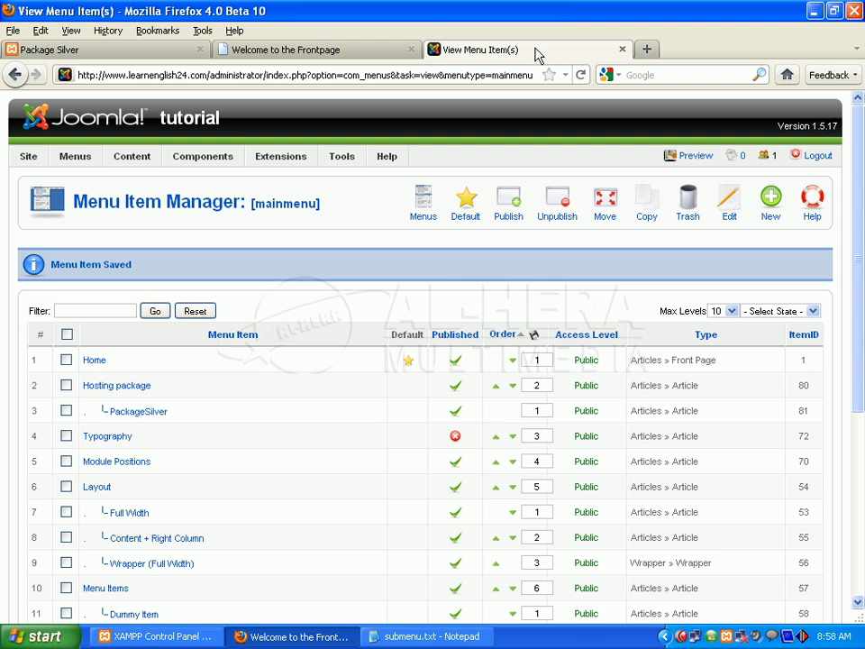
pyautogui.scroll(-6, 834, 270)
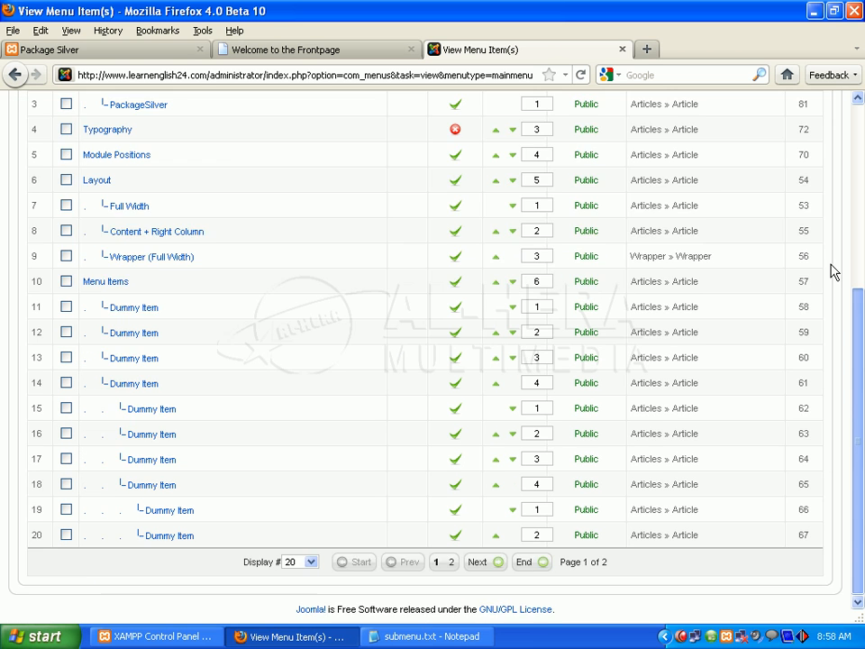
pyautogui.scroll(5, 409, 451)
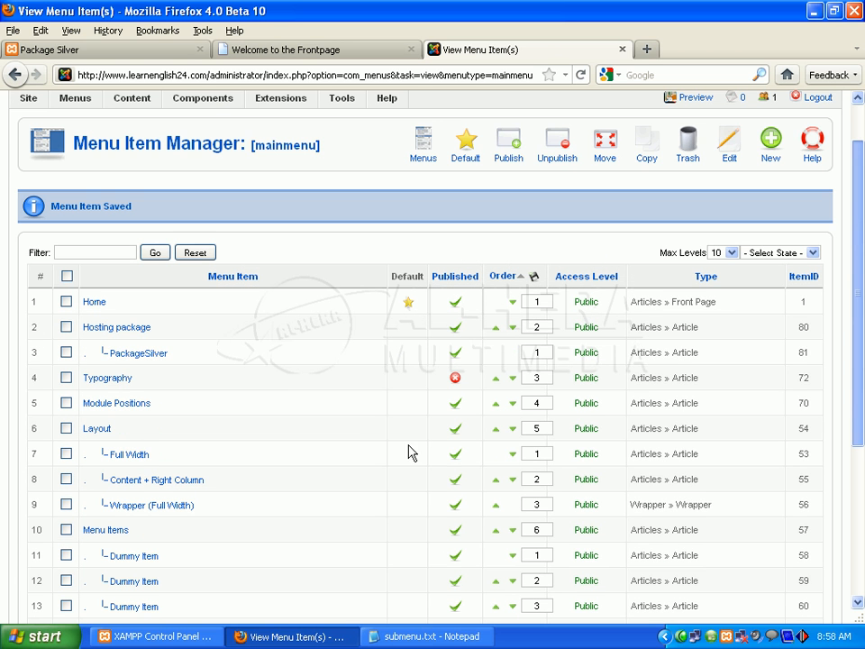
pyautogui.click(140, 359)
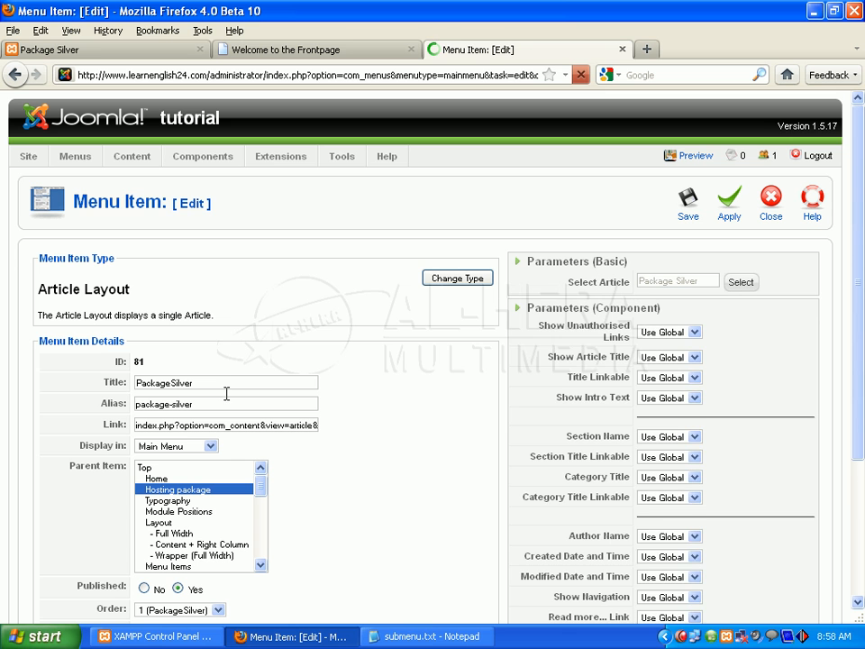
pyautogui.click(171, 381)
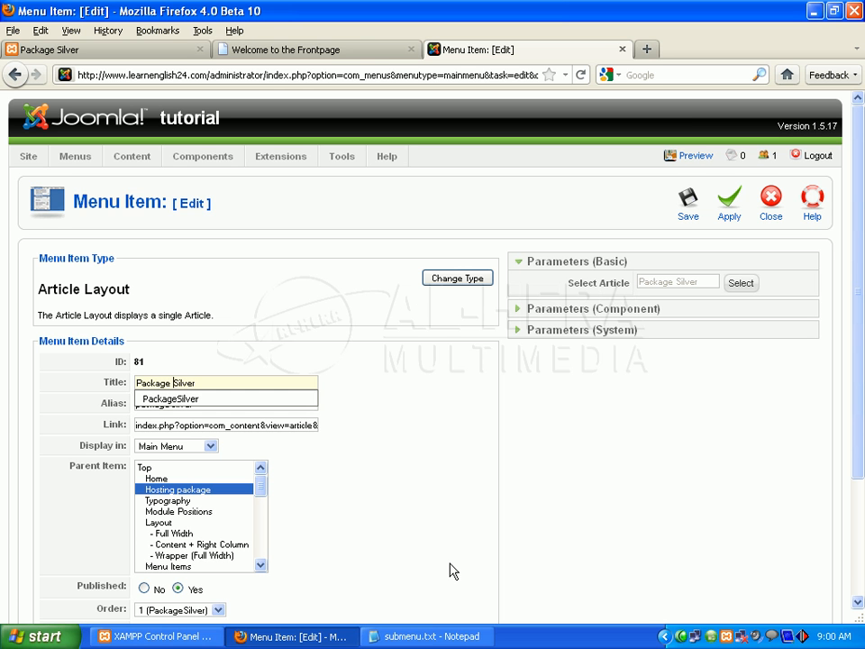
pyautogui.click(220, 262)
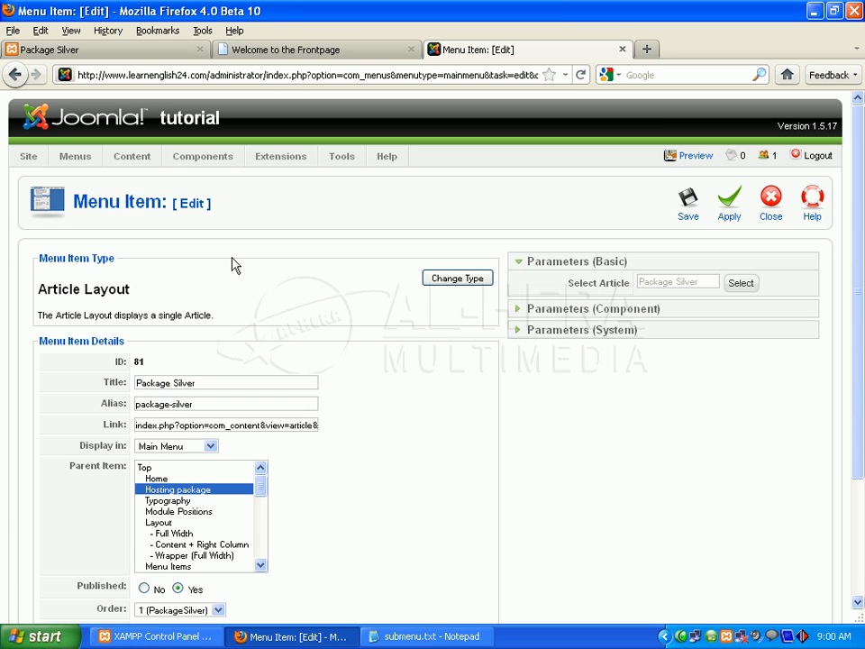
pyautogui.click(688, 216)
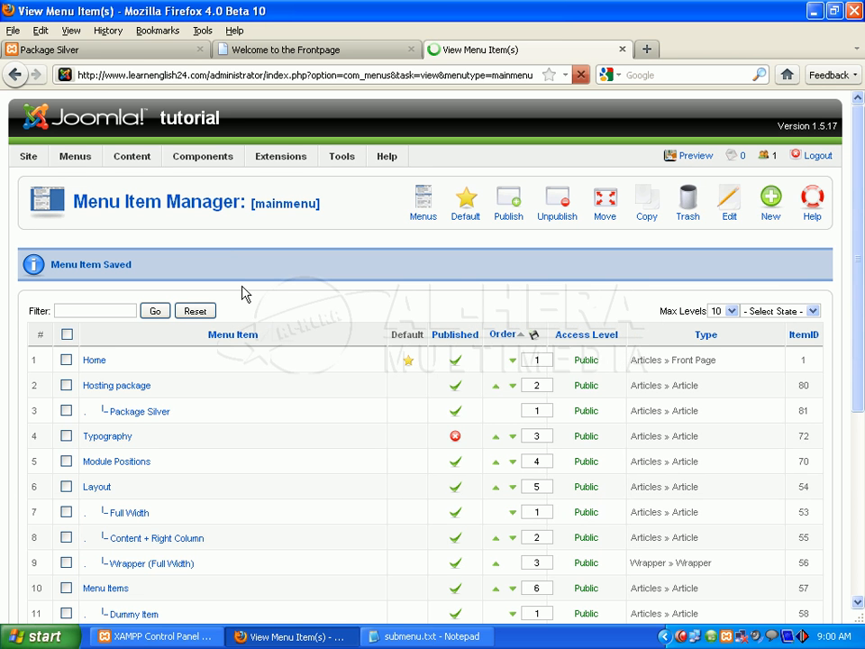
# - Reload the site's front page and view the Package Silver page from the Hosting Package submenu
pyautogui.click(312, 51)
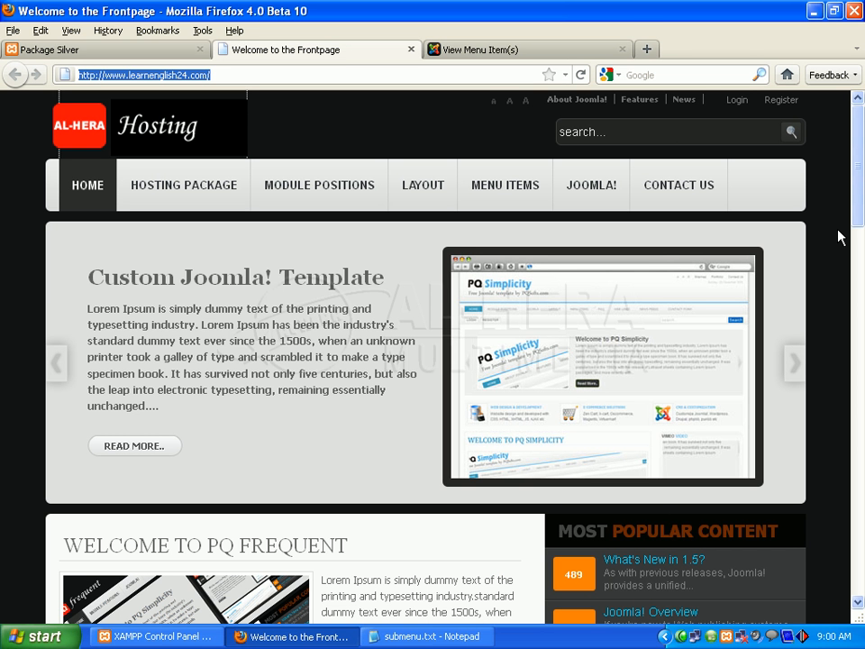
pyautogui.click(580, 75)
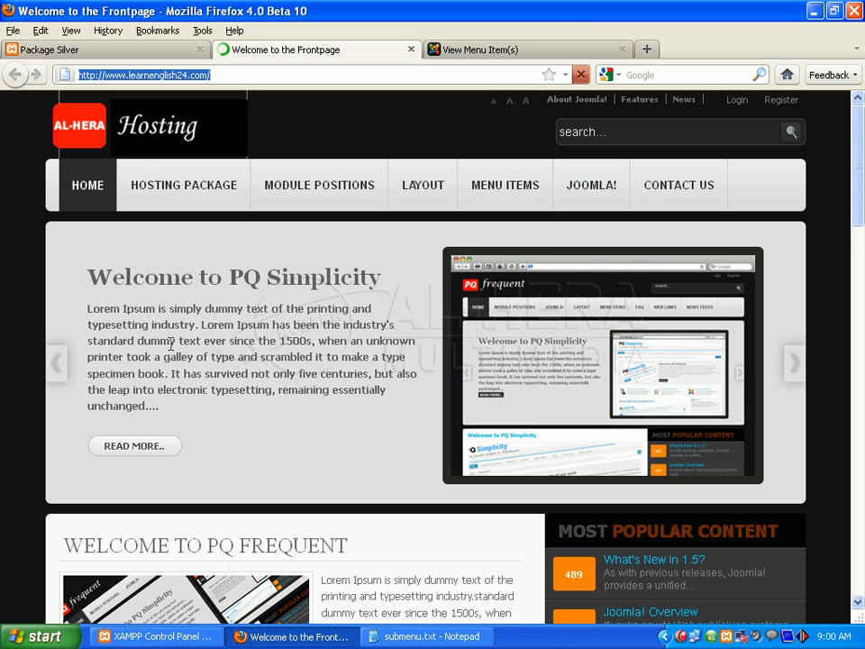
pyautogui.moveTo(149, 186)
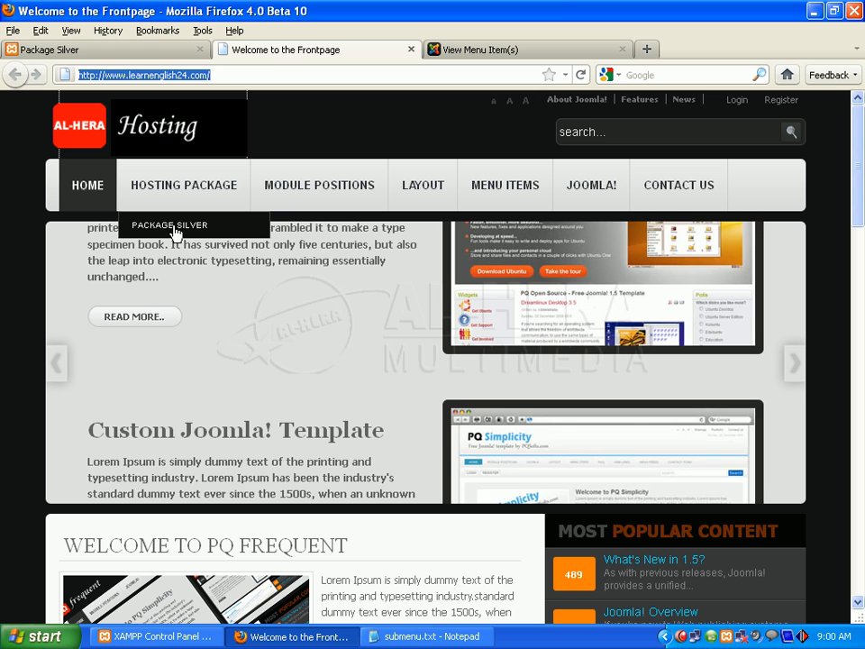
pyautogui.click(174, 232)
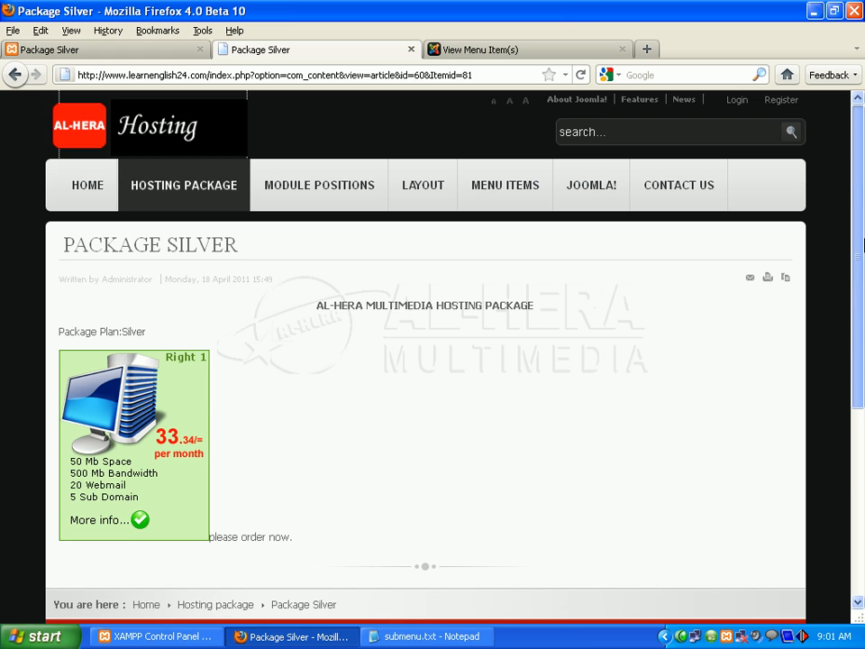
pyautogui.scroll(-3, 862, 243)
pyautogui.scroll(3, 862, 216)
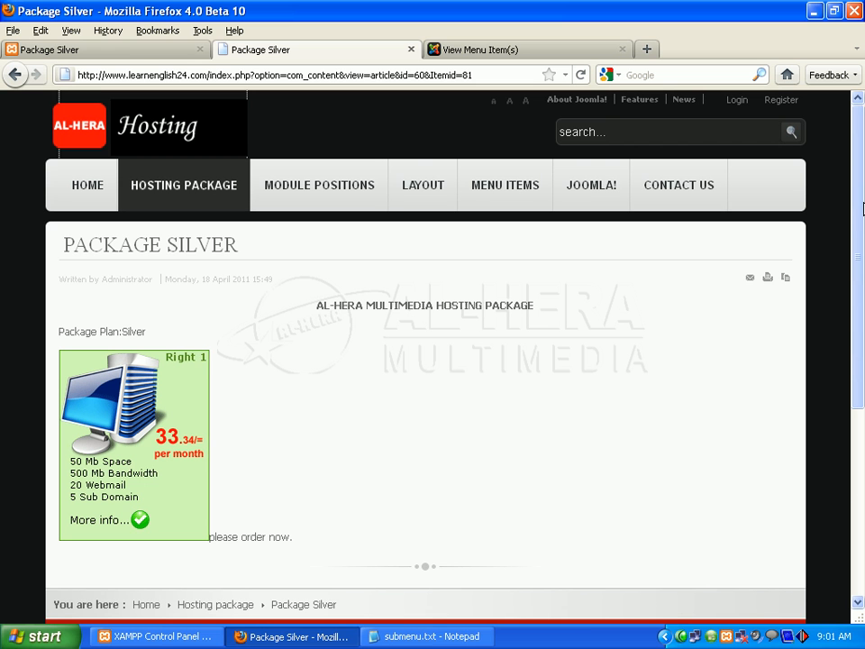